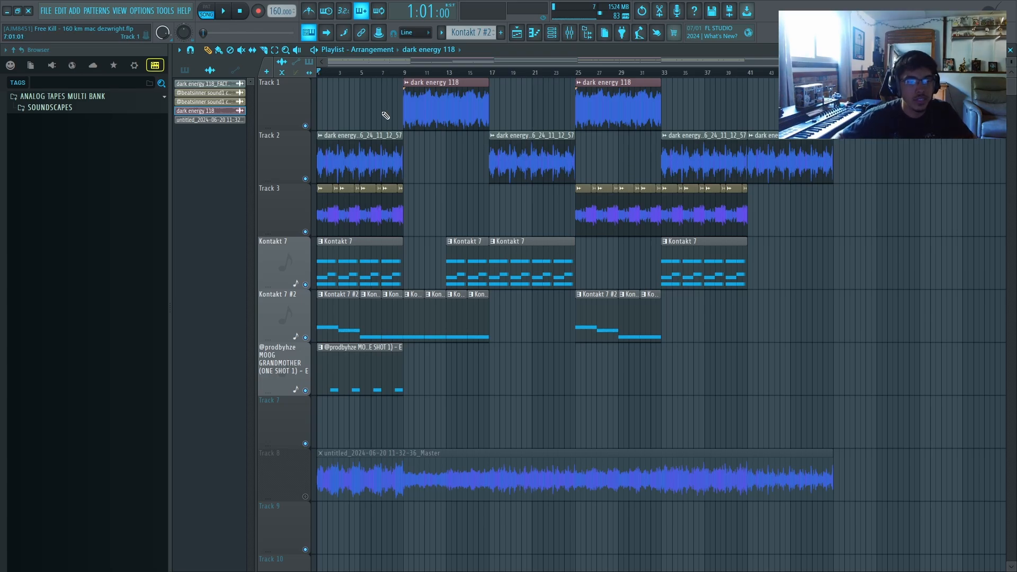
Step: Open the dark energy 118 audio clip's settings, load the sample in Edison and listen to it
scroll(343, 133, up, 4)
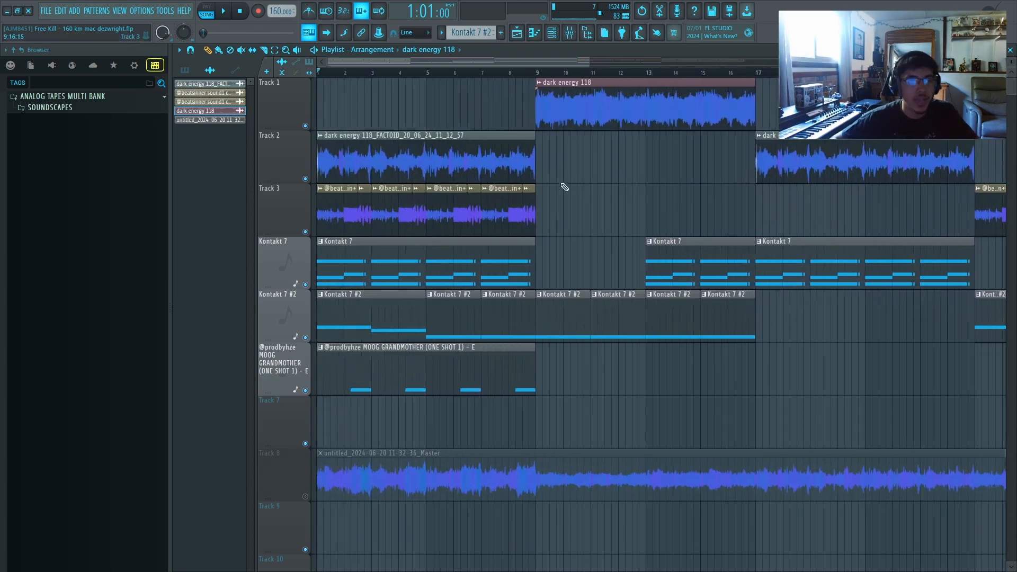
double_click(449, 159)
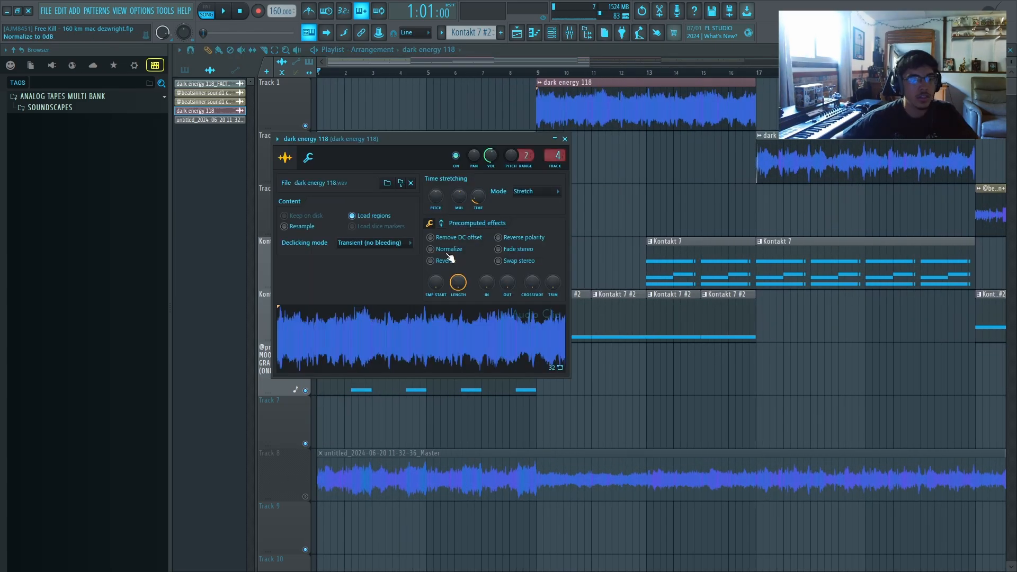
double_click(437, 318)
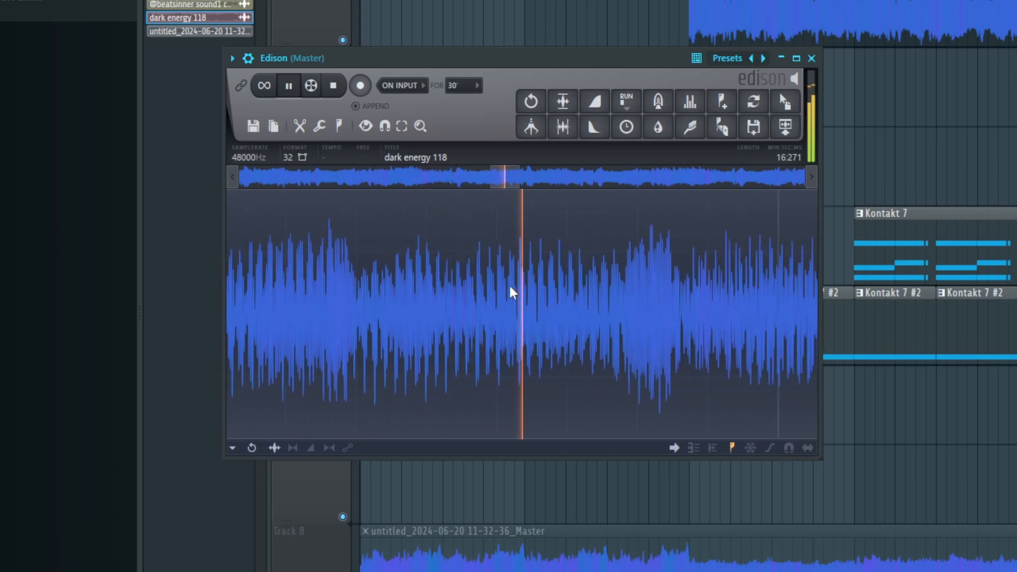
key(space)
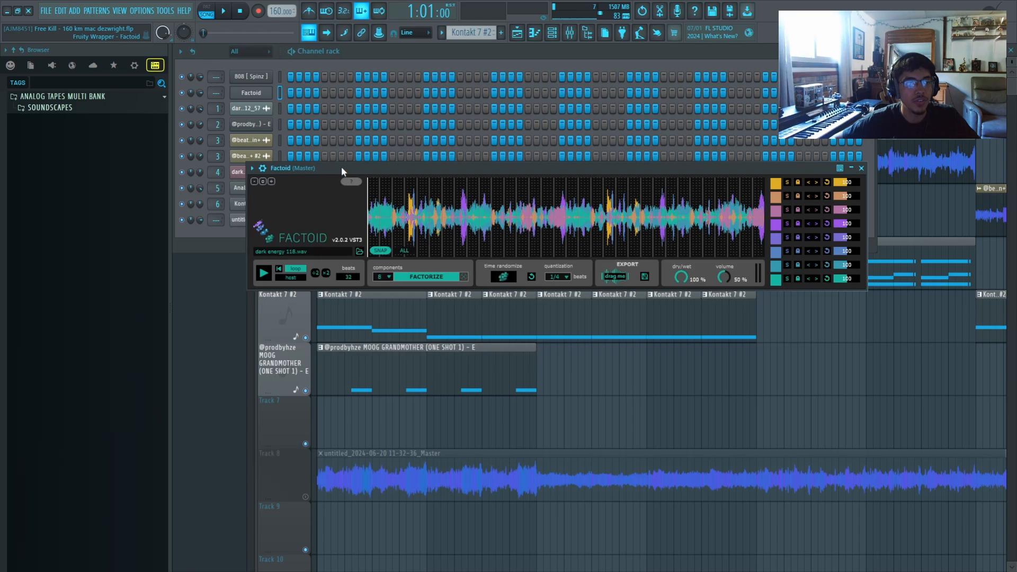
Step: Randomize all time shapes of dark energy 118.wav in Factoid, audition the shuffled loop and return to the playlist
drag(341, 167, 327, 170)
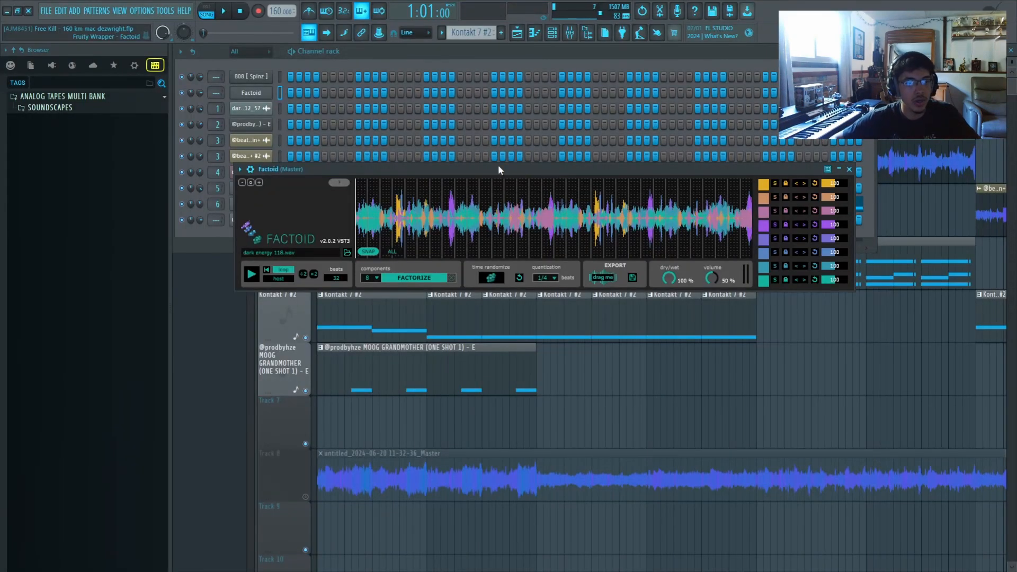
drag(498, 170, 489, 158)
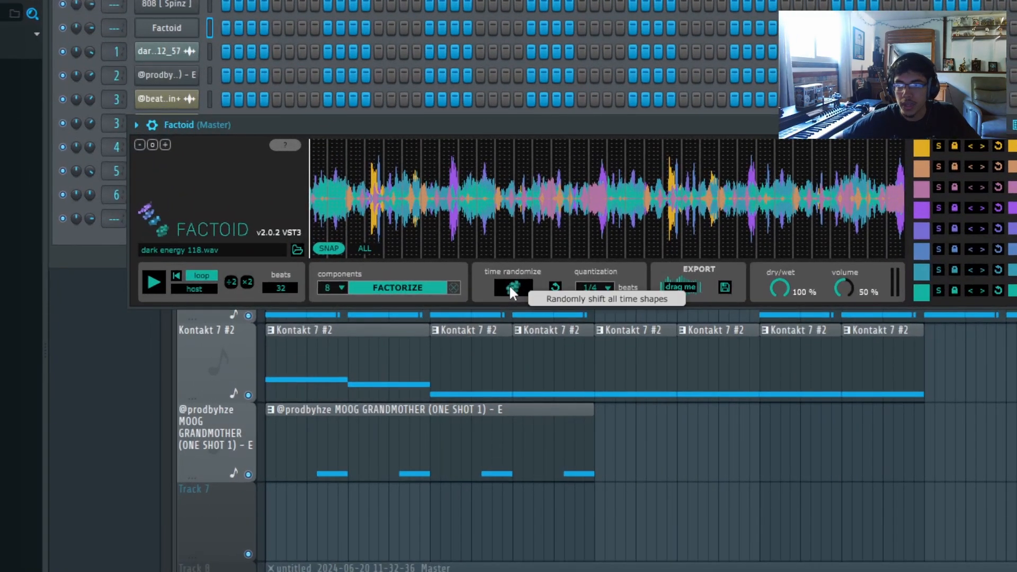
click(511, 289)
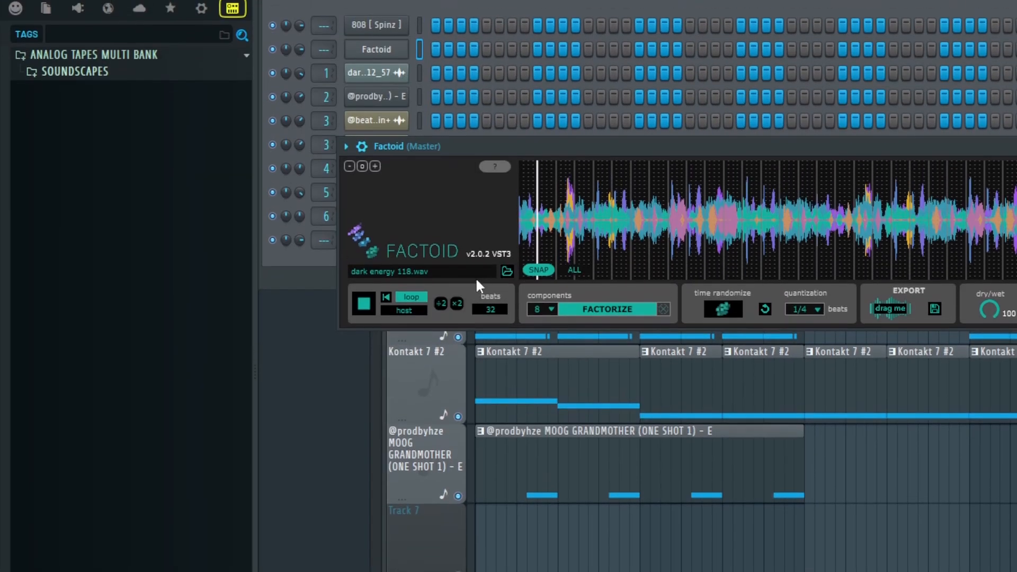
key(space)
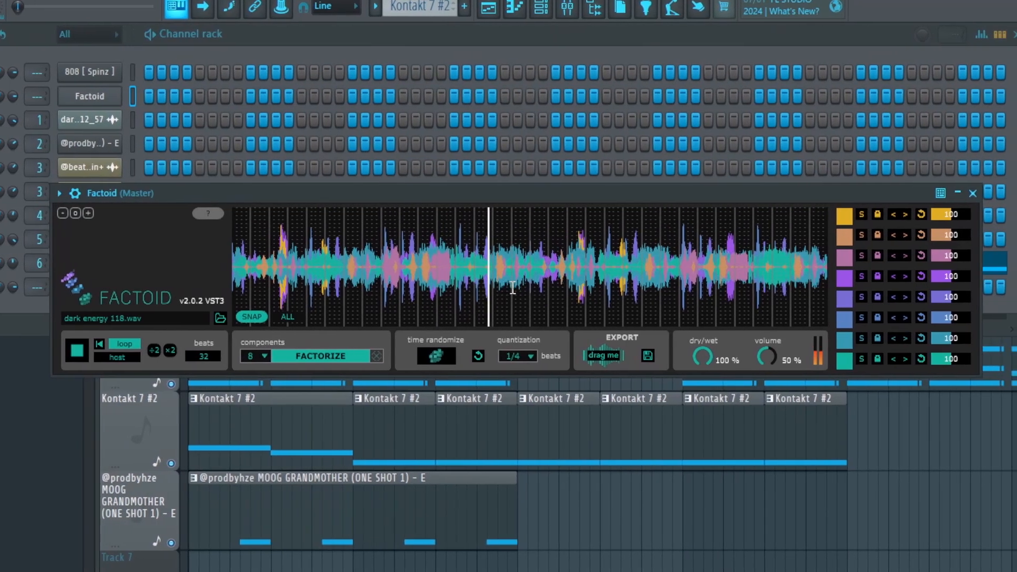
key(space)
key(F9)
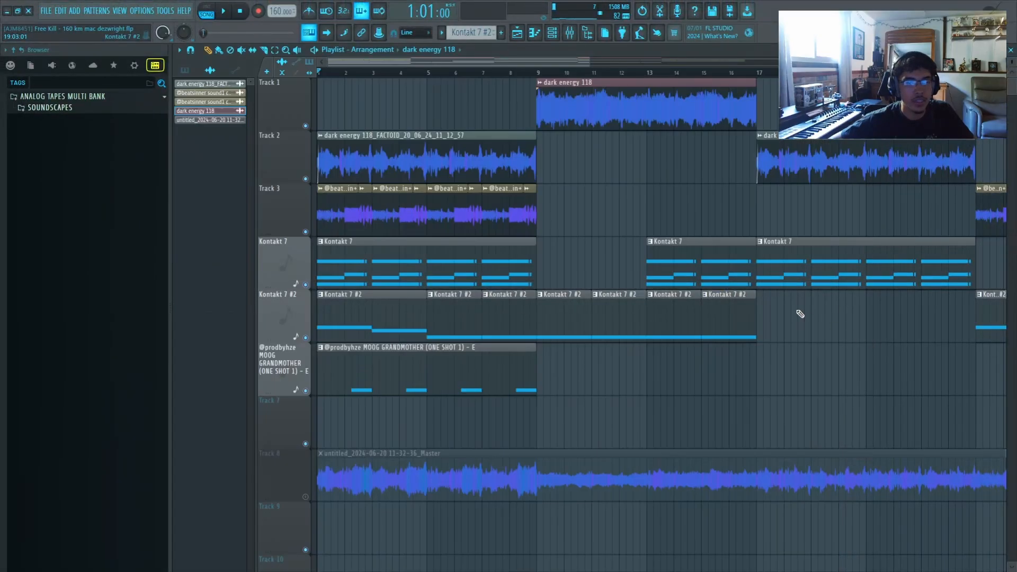
Step: Solo Track 2, play the Factoid clip, review its Fruity Parametric EQ 2 and mixer settings, and return to the playlist
scroll(375, 172, up, 3)
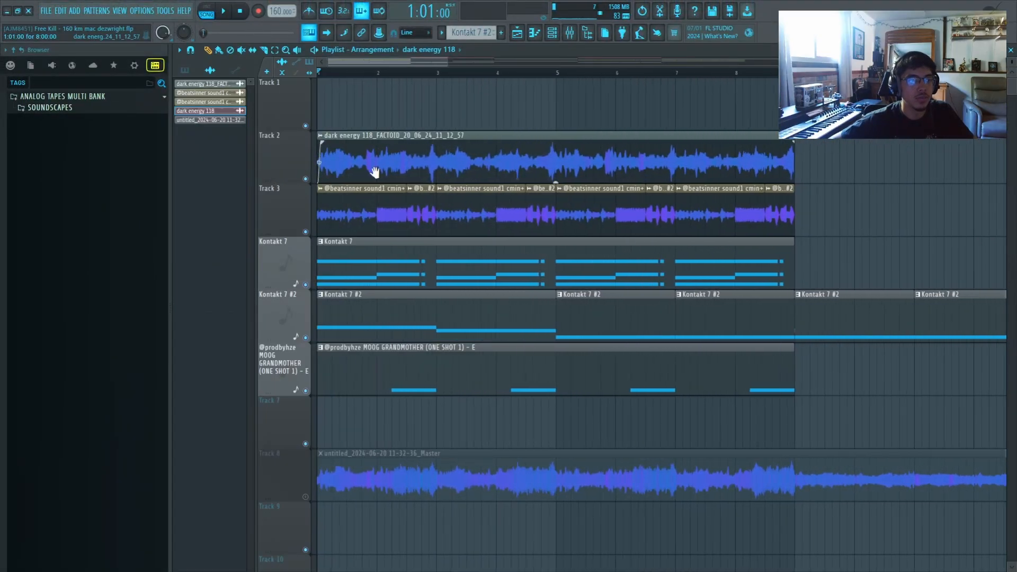
right_click(306, 179)
key(space)
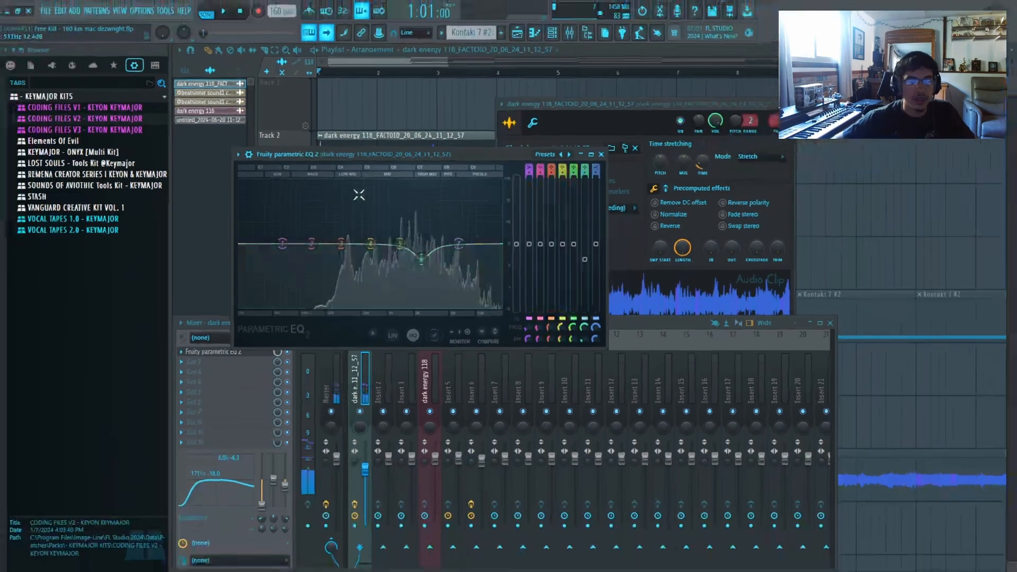
key(Escape)
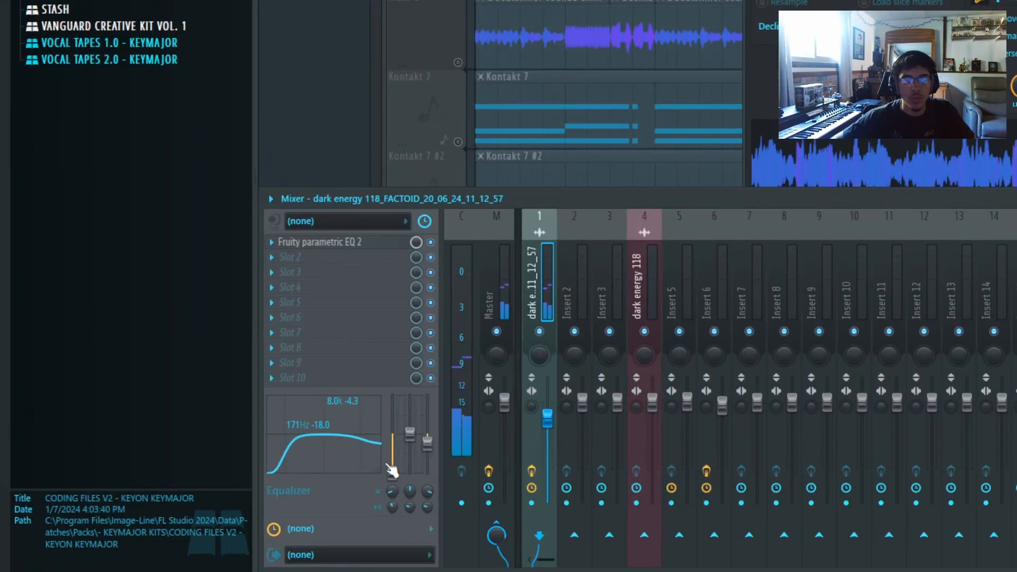
key(F9)
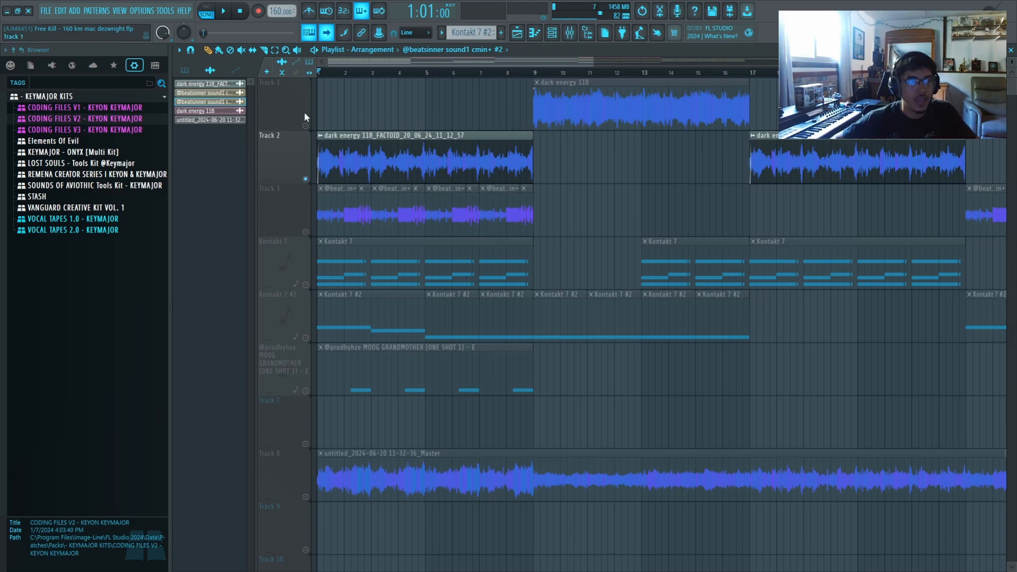
Step: Unmute Track 1 alongside the soloed Track 2, then unsolo Track 2 to enable all playlist tracks
click(305, 125)
scroll(416, 134, up, 5)
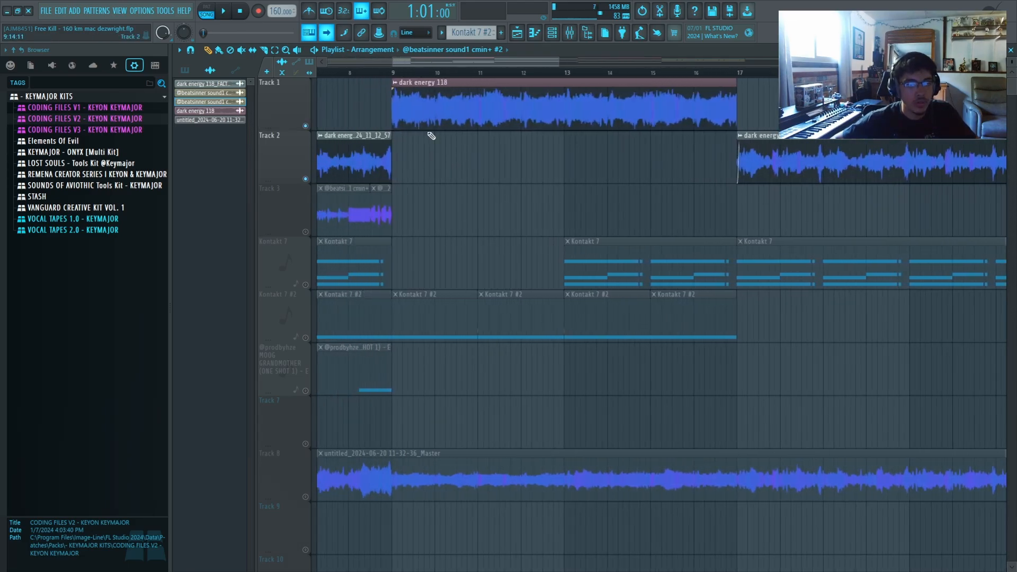
scroll(432, 136, down, 5)
right_click(305, 179)
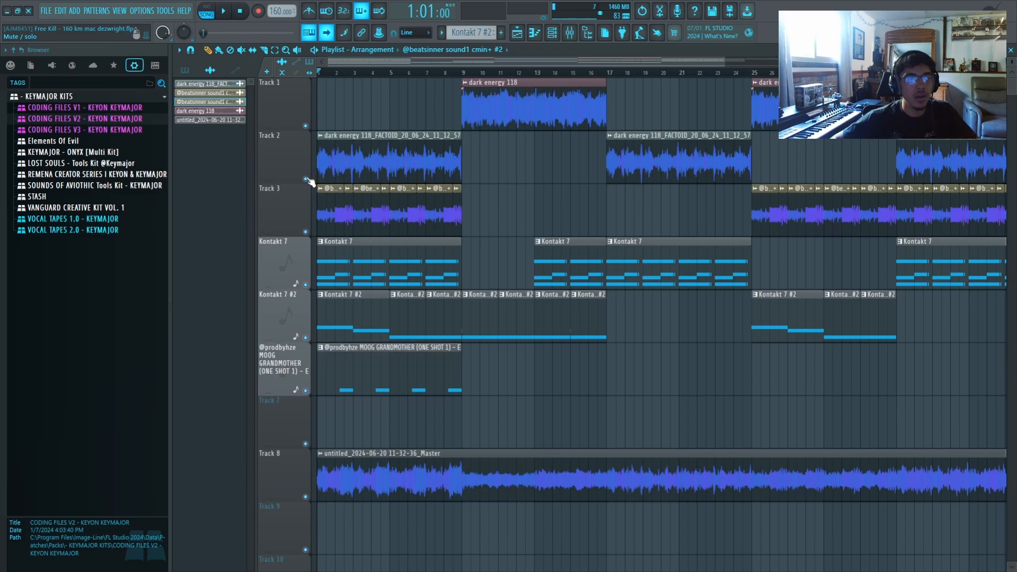
Step: Open the first beatsinner clip on Track 3, locate its sample file in the browser, and open the neighbouring #2 clip
scroll(516, 190, down, 2)
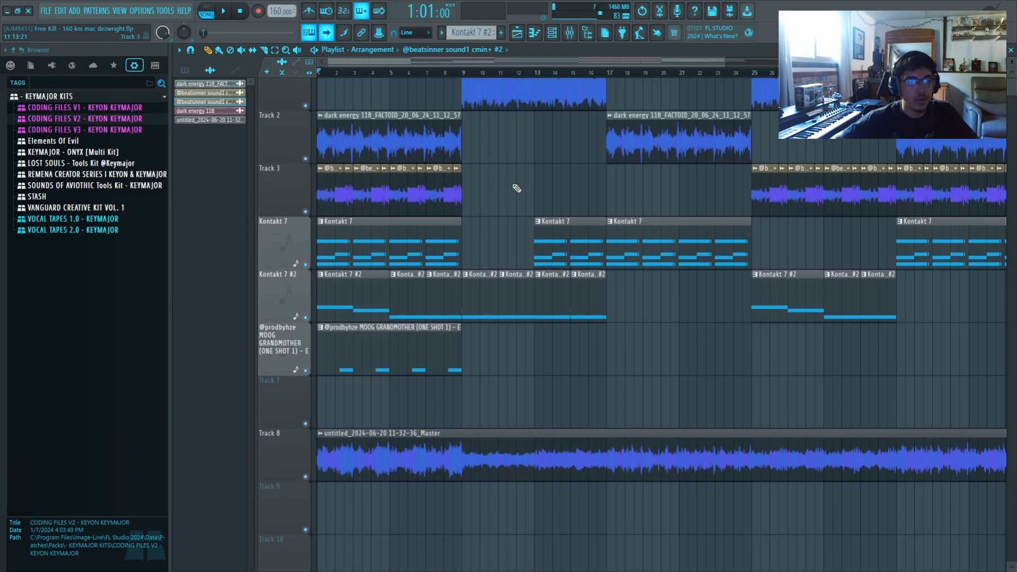
scroll(278, 203, up, 2)
scroll(278, 204, up, 3)
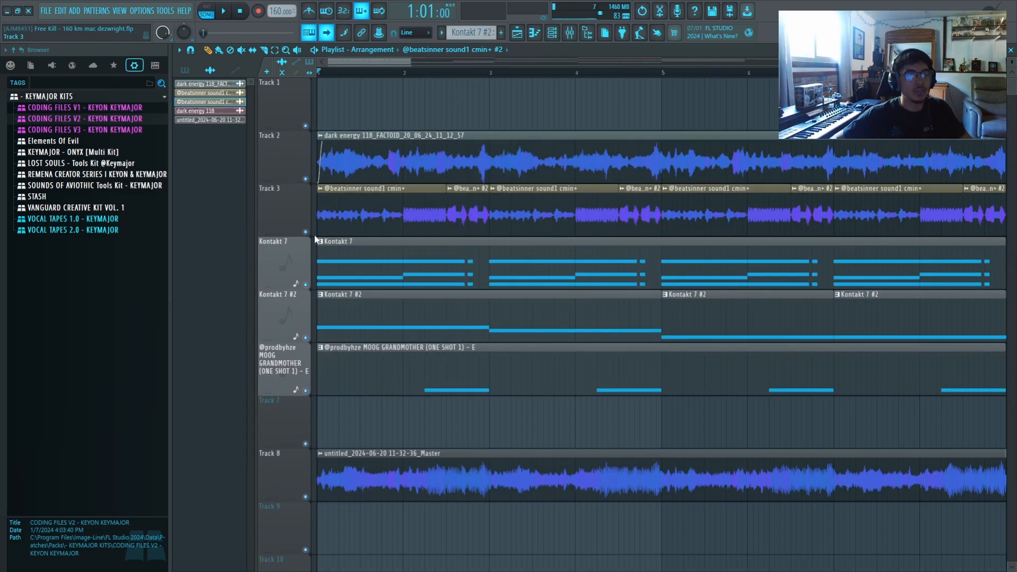
double_click(347, 211)
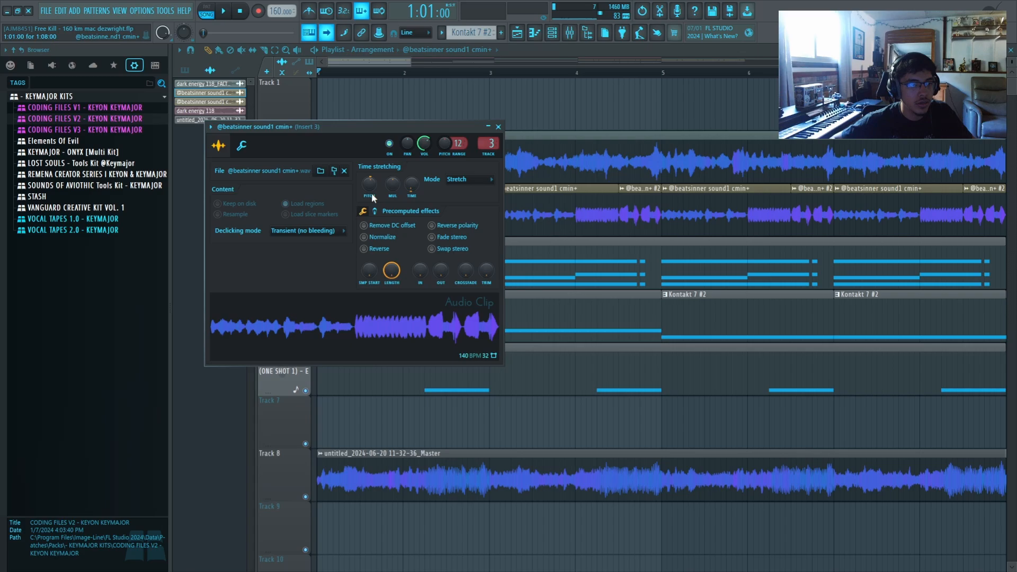
click(334, 170)
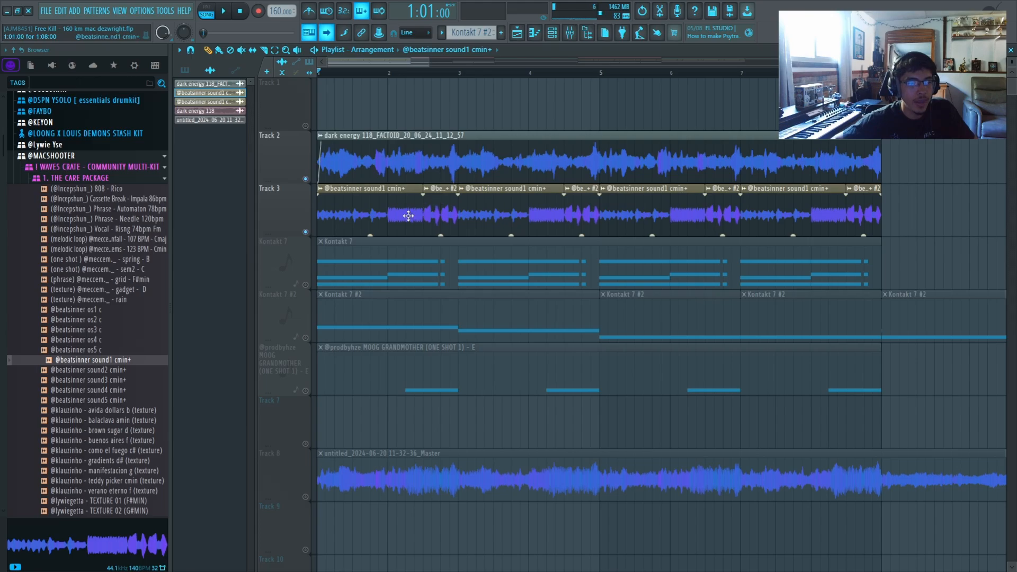
scroll(418, 215, up, 2)
double_click(418, 216)
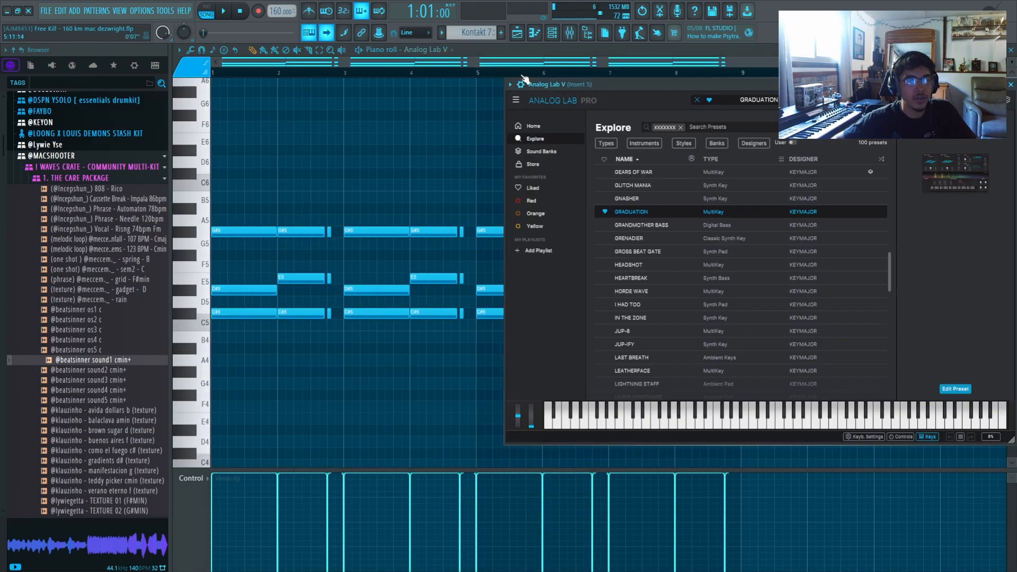
Step: Show the sound bank containing Analog Lab's GRADUATION preset and the ANALOG TAPES MULTI BANK folder in the browser
drag(563, 78, 316, 104)
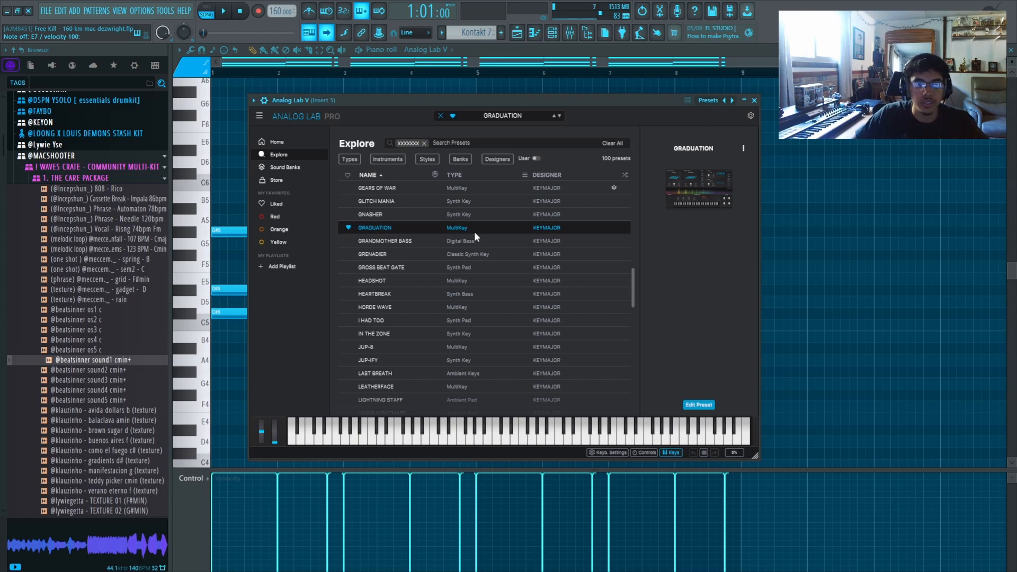
click(408, 143)
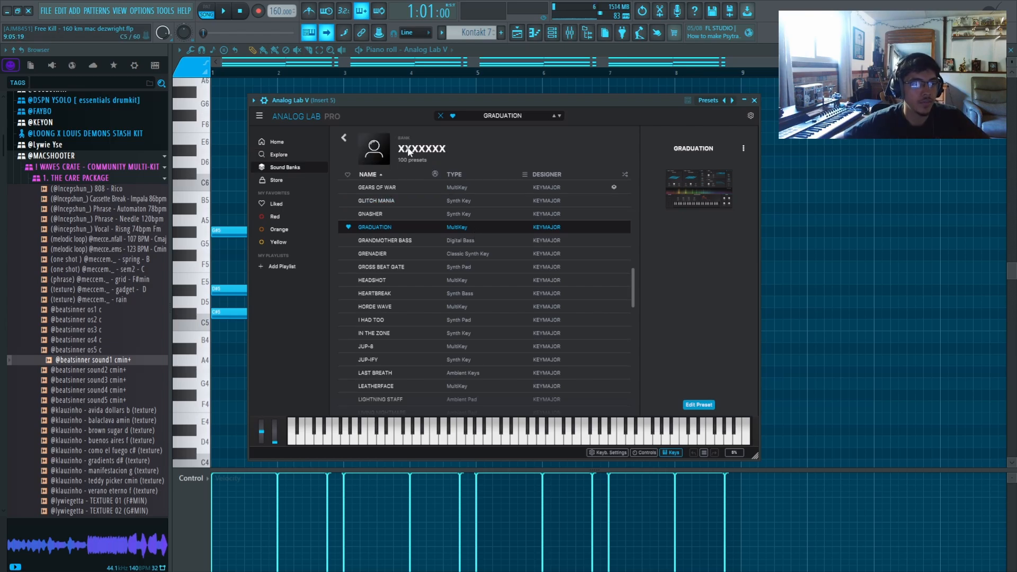
click(156, 65)
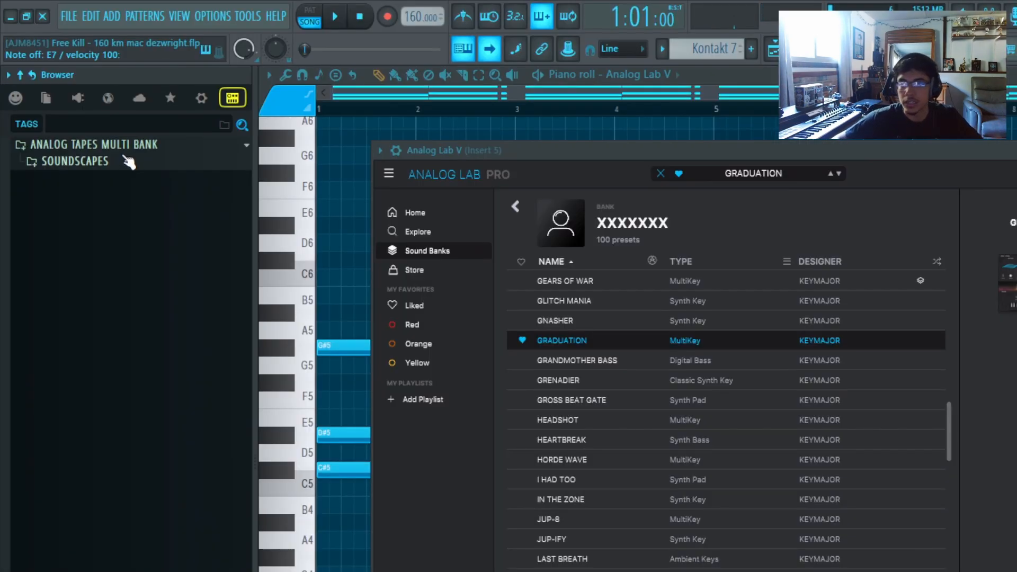
Step: Expand the CODING FILES V3 kit, look through its Analog Lab bank sorted by type, and close the plugin window
click(427, 251)
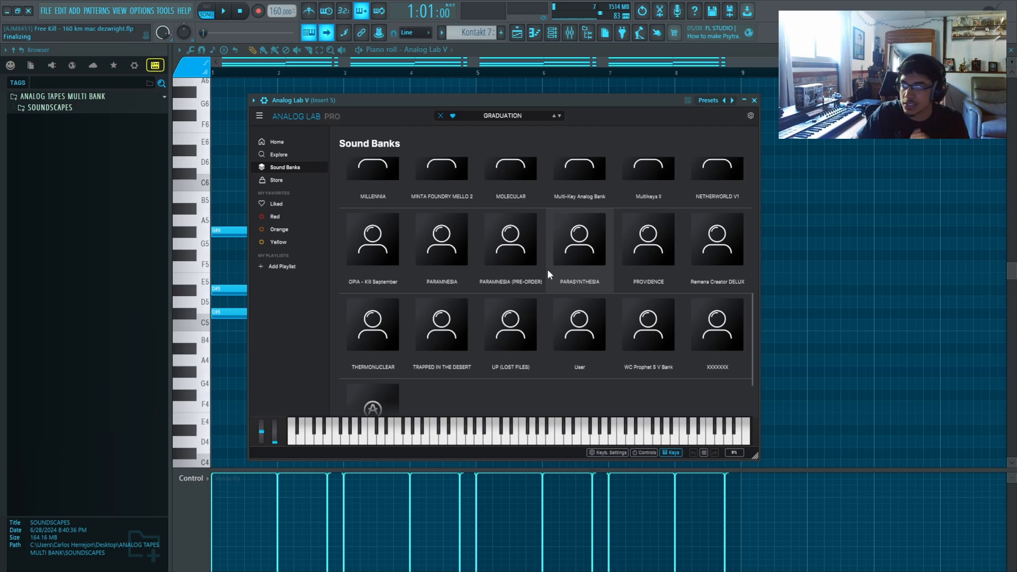
click(136, 65)
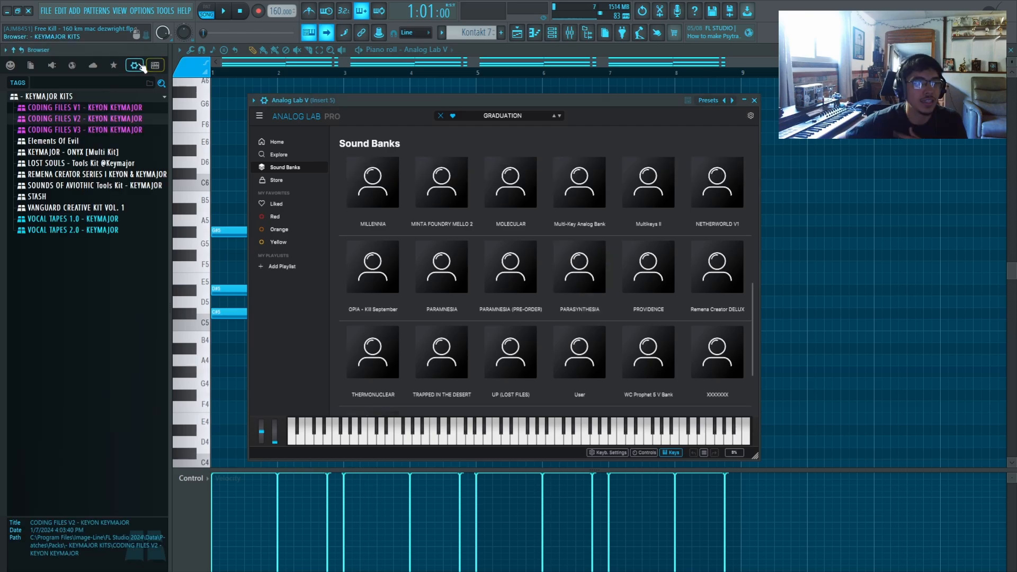
click(94, 132)
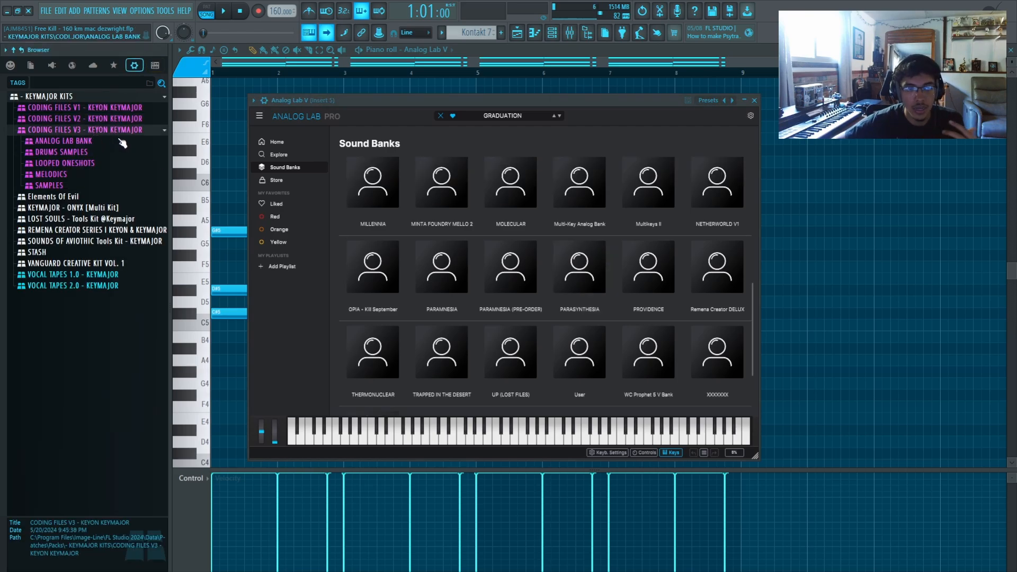
click(405, 169)
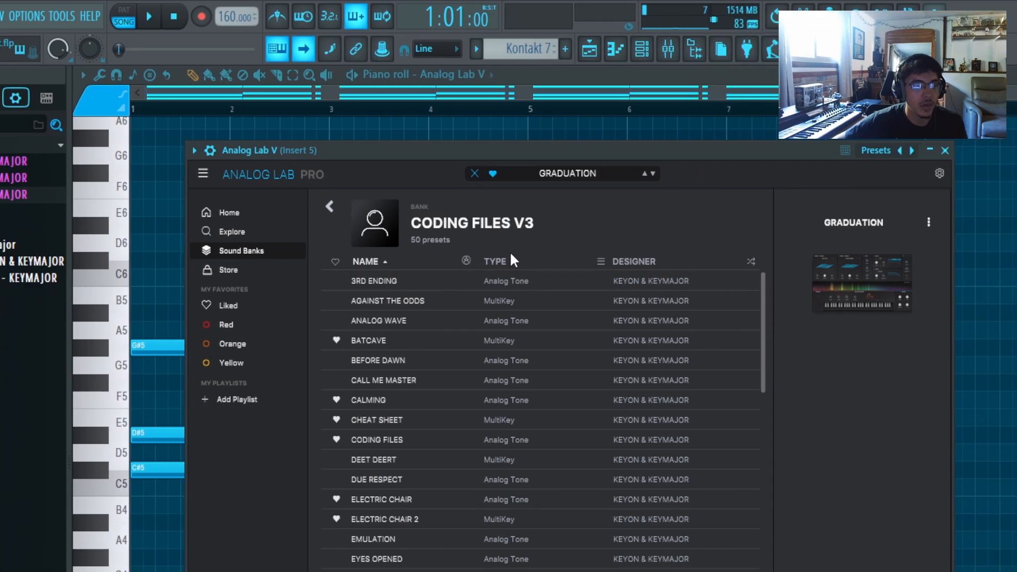
click(591, 261)
scroll(609, 301, down, 5)
scroll(508, 285, down, 10)
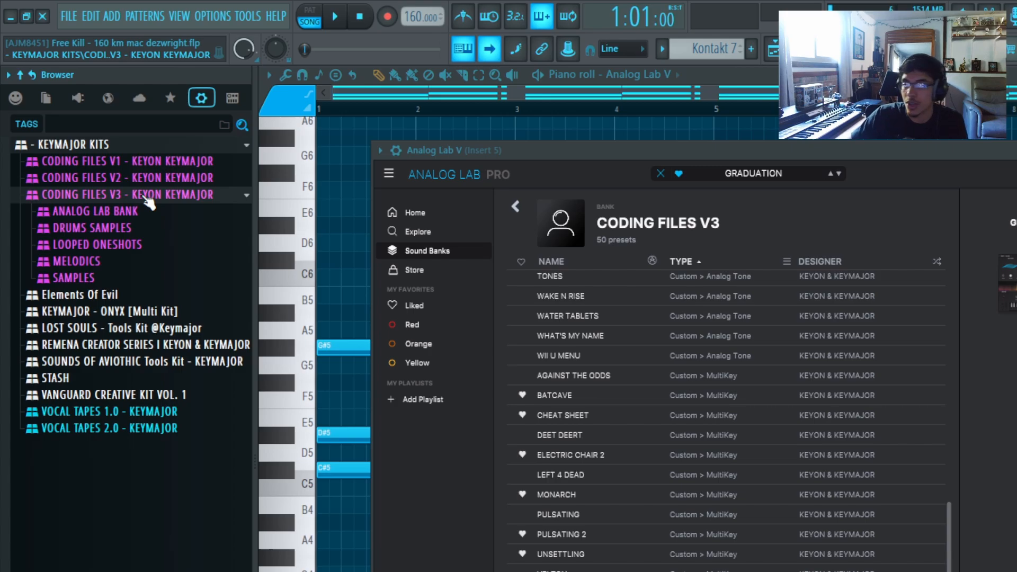
key(Escape)
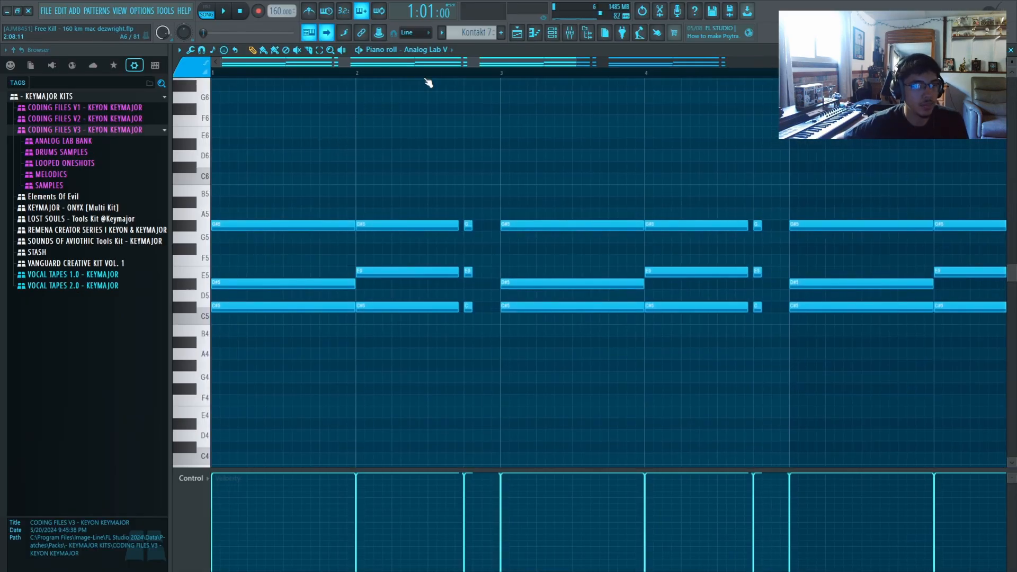
Step: Play back the Analog Lab chord pattern in the piano roll
scroll(407, 175, down, 3)
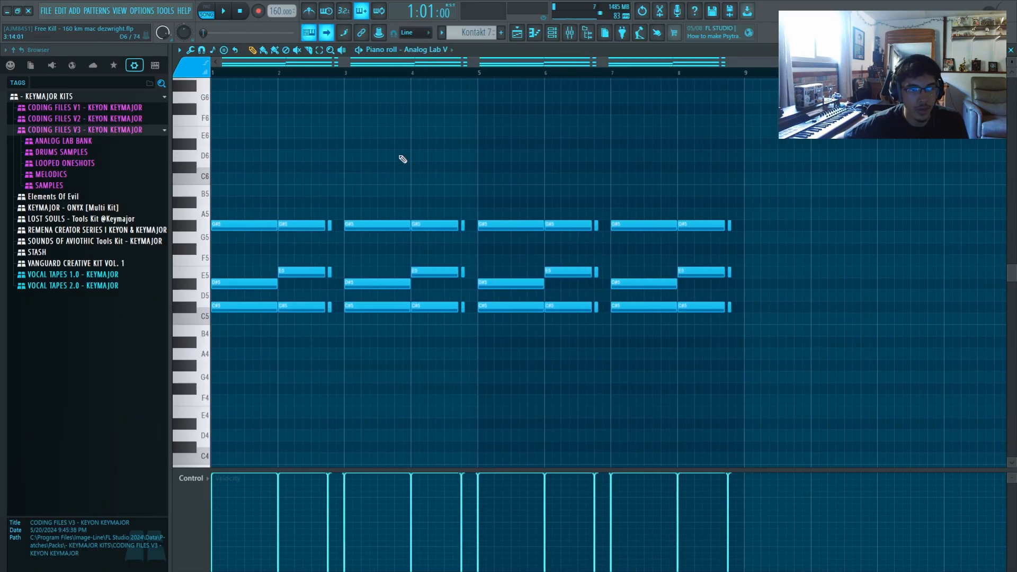
key(space)
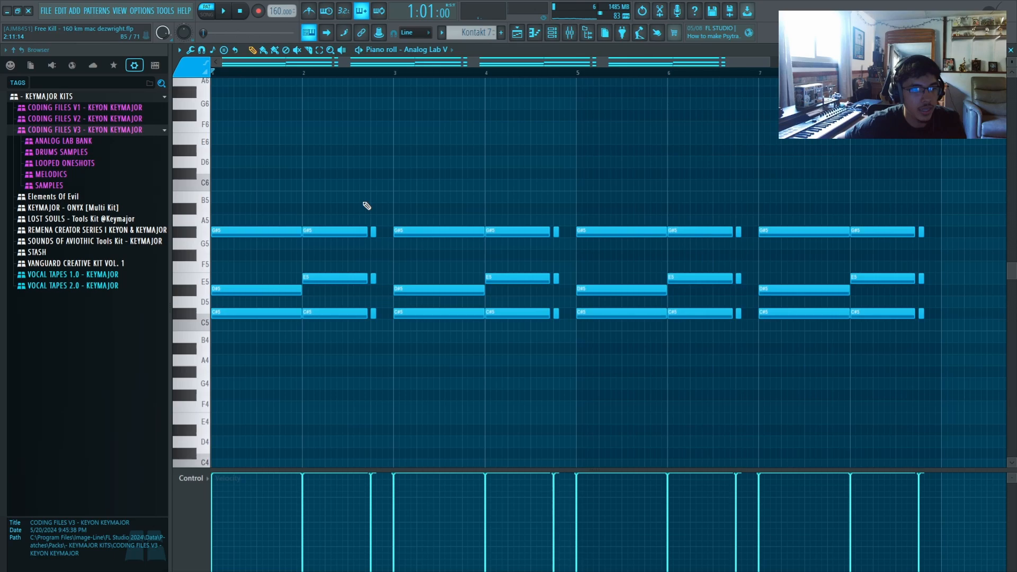
scroll(352, 211, down, 3)
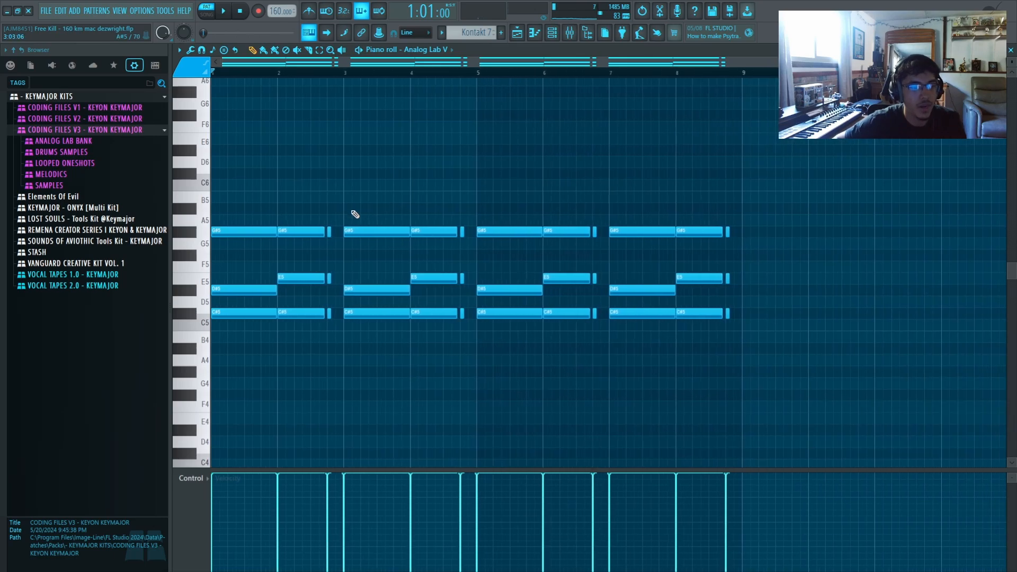
Step: Try copying the first bar's chord into the second bar of the Analog Lab pattern
scroll(220, 256, up, 4)
drag(255, 215, 269, 340)
click(291, 324)
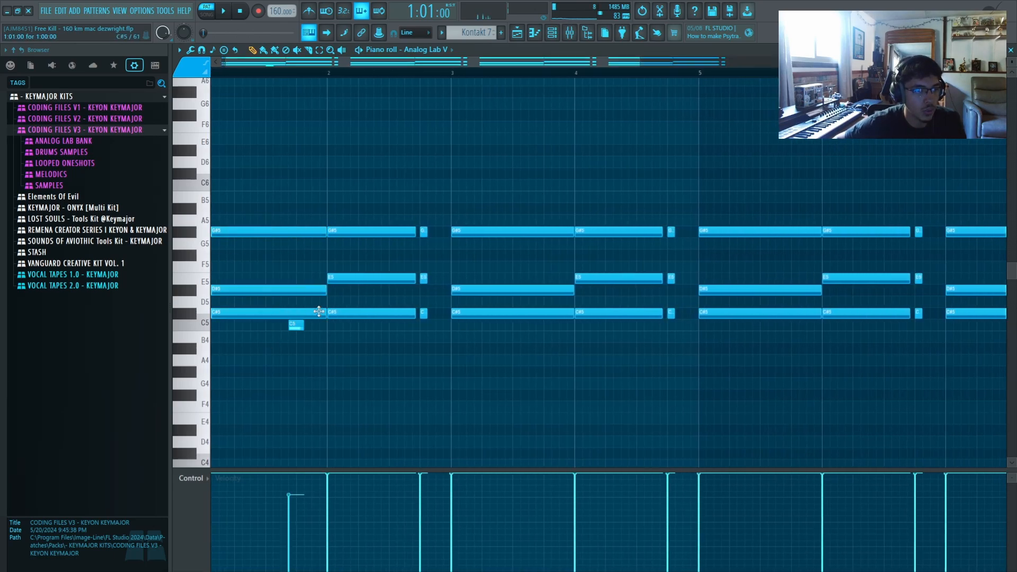
key(ctrl+z)
drag(261, 231, 422, 237)
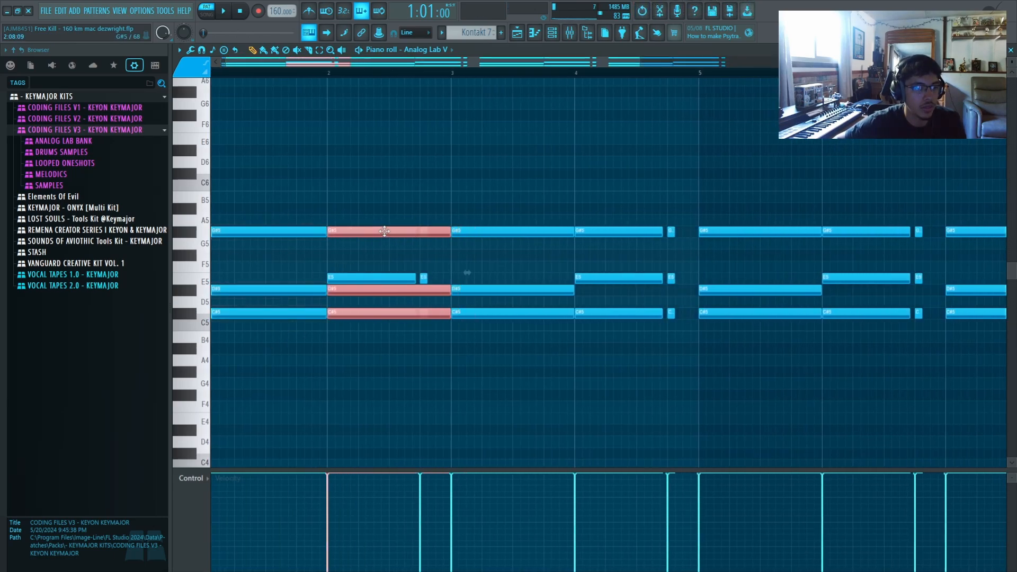
scroll(433, 57, down, 2)
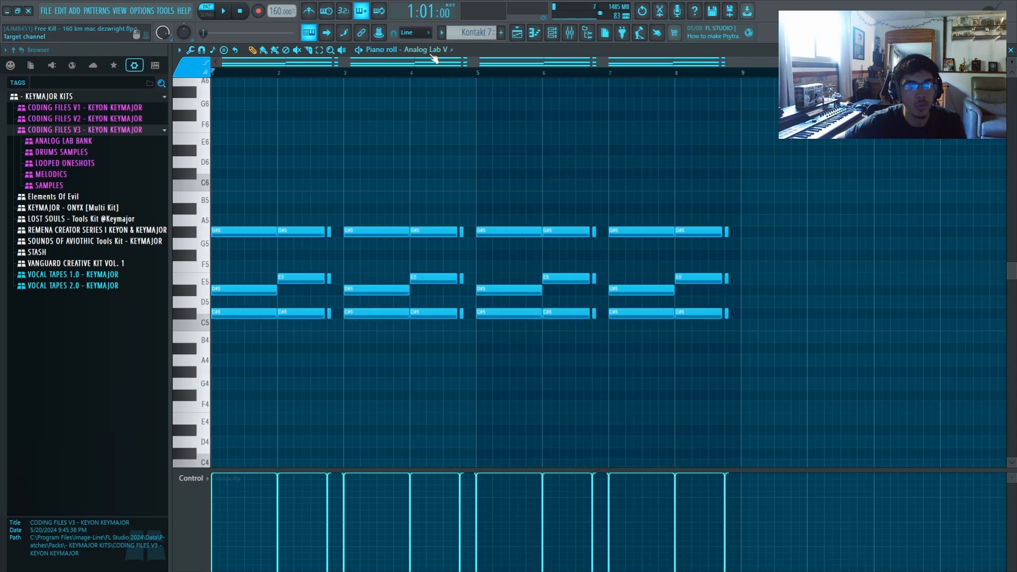
Step: Look through Analog Lab's sound banks, from CODING FILES V3 to the bank holding the GRADUATION preset, and close the plugin
click(430, 53)
scroll(451, 207, down, 3)
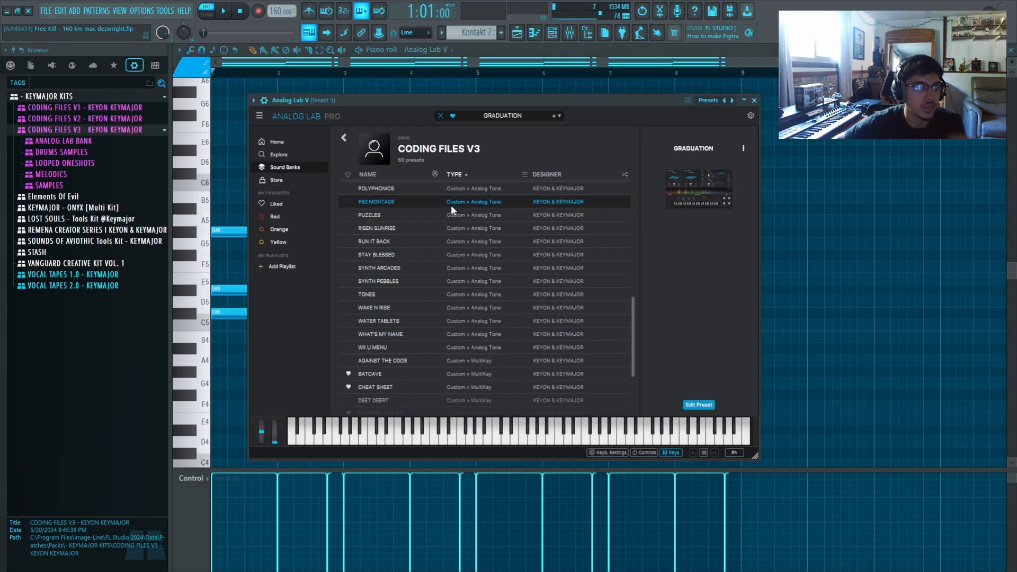
scroll(450, 205, up, 3)
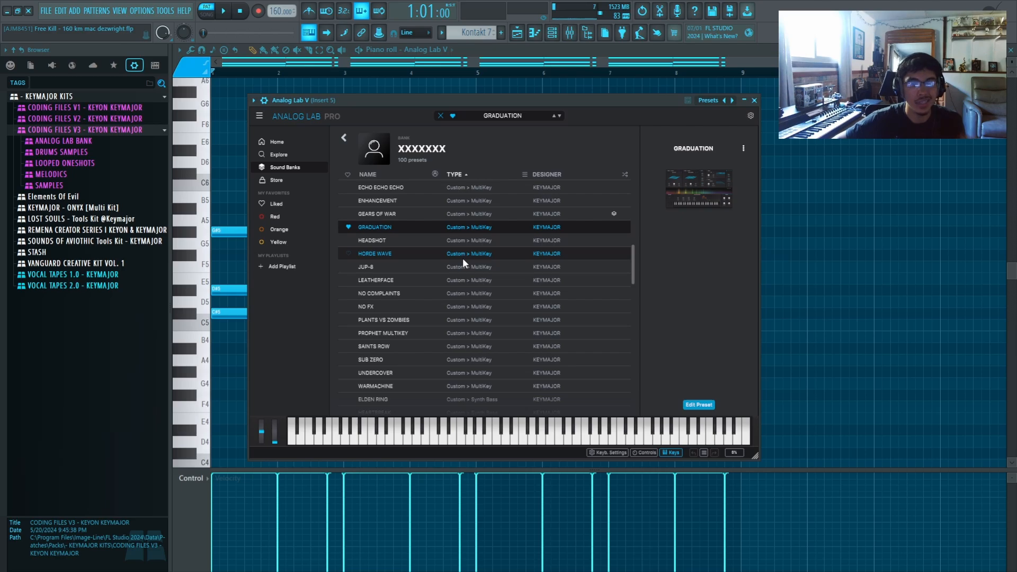
key(Escape)
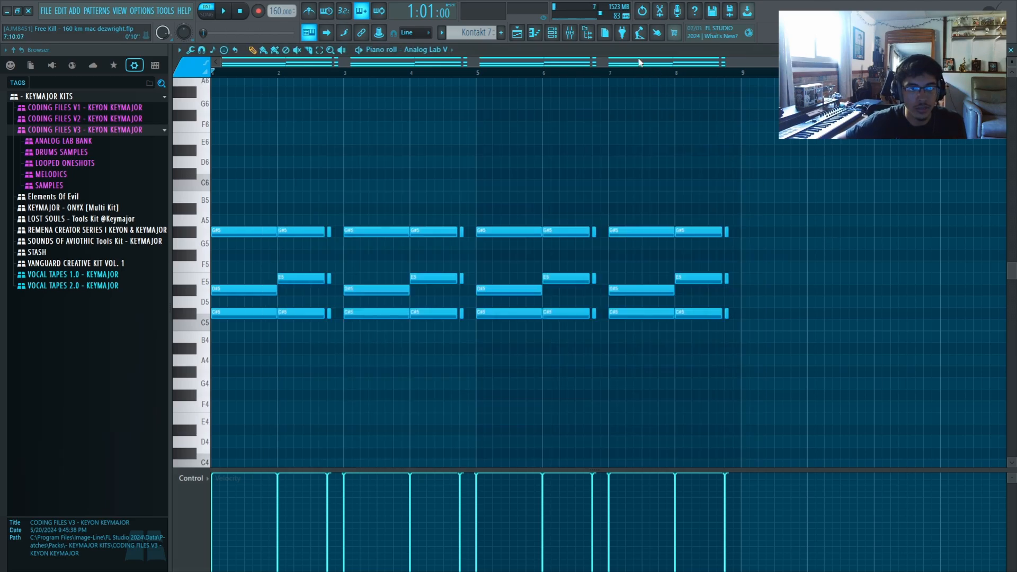
Step: Open the Kontakt 7 #2 pattern, show its Polygrade Super Spreader instrument, and play the pattern
key(F9)
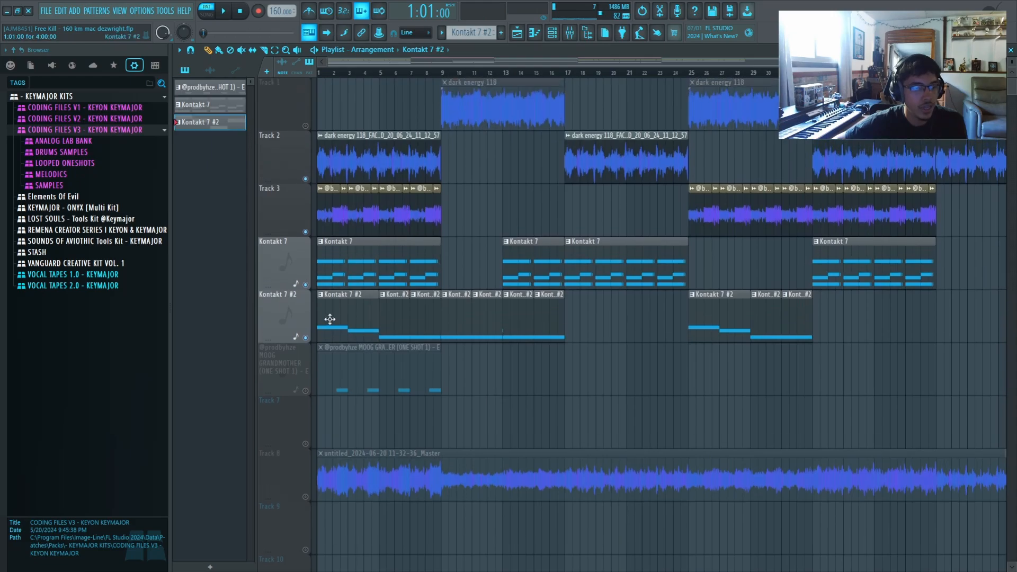
double_click(329, 318)
click(432, 52)
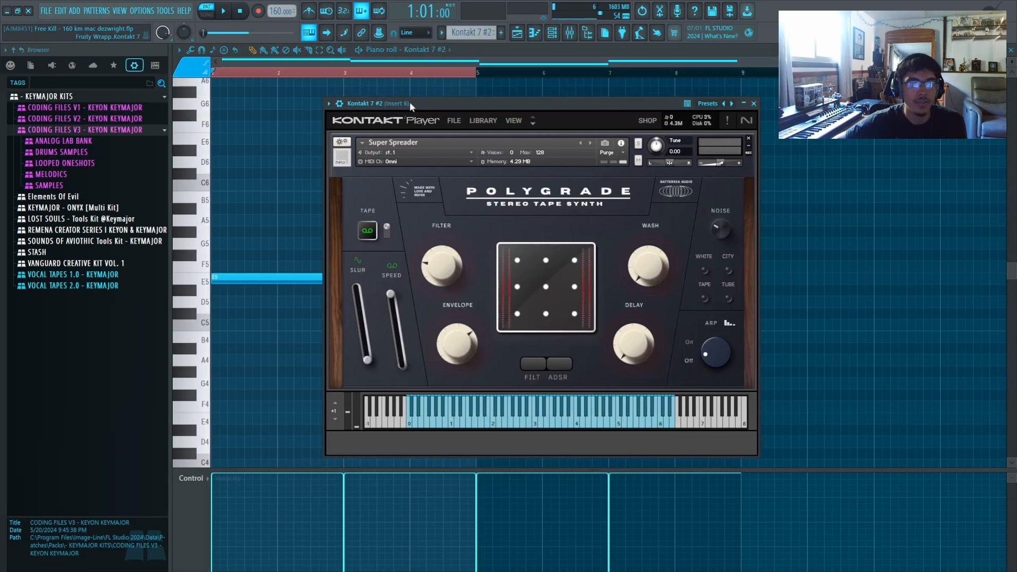
drag(399, 104, 307, 126)
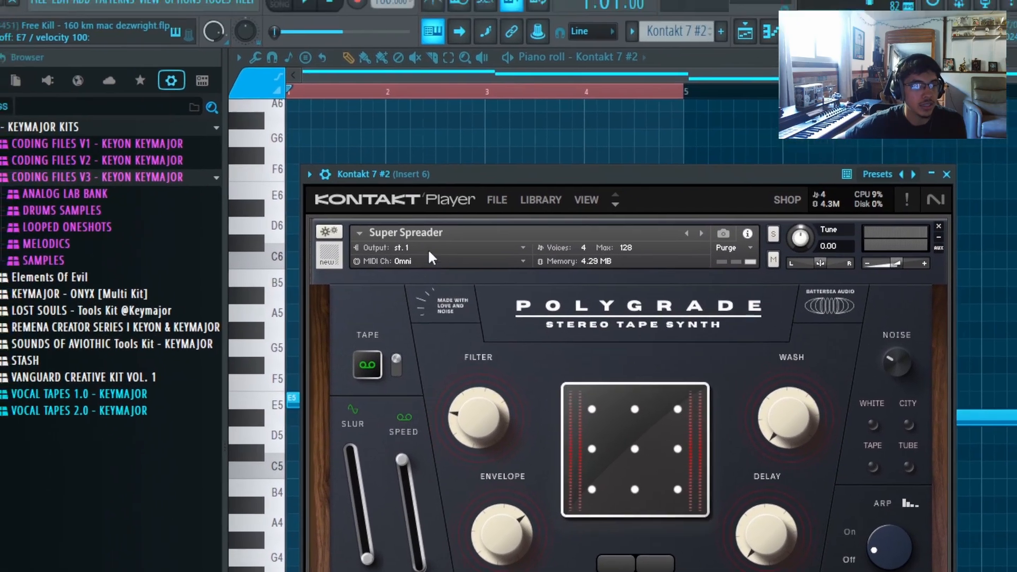
key(space)
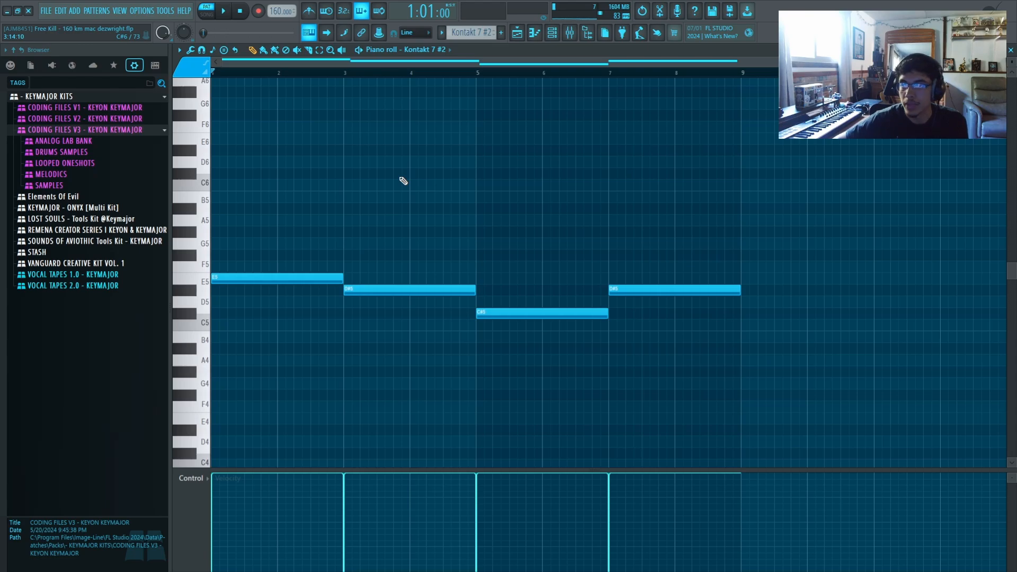
Step: Review the Kontakt 7 #2 sound and the Gross Beat, EQ and PanCake2 effects on its mixer insert
click(444, 55)
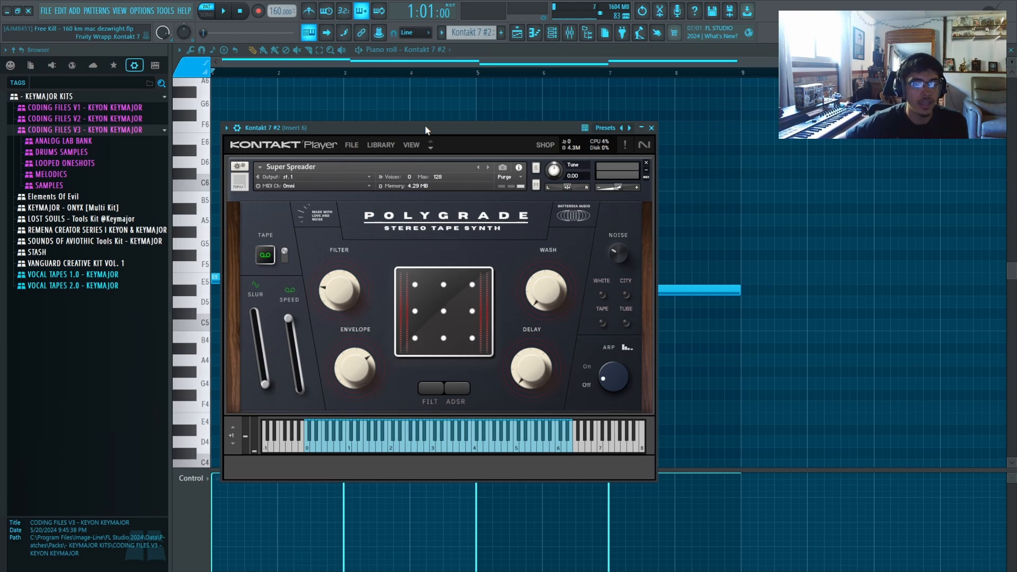
key(F9)
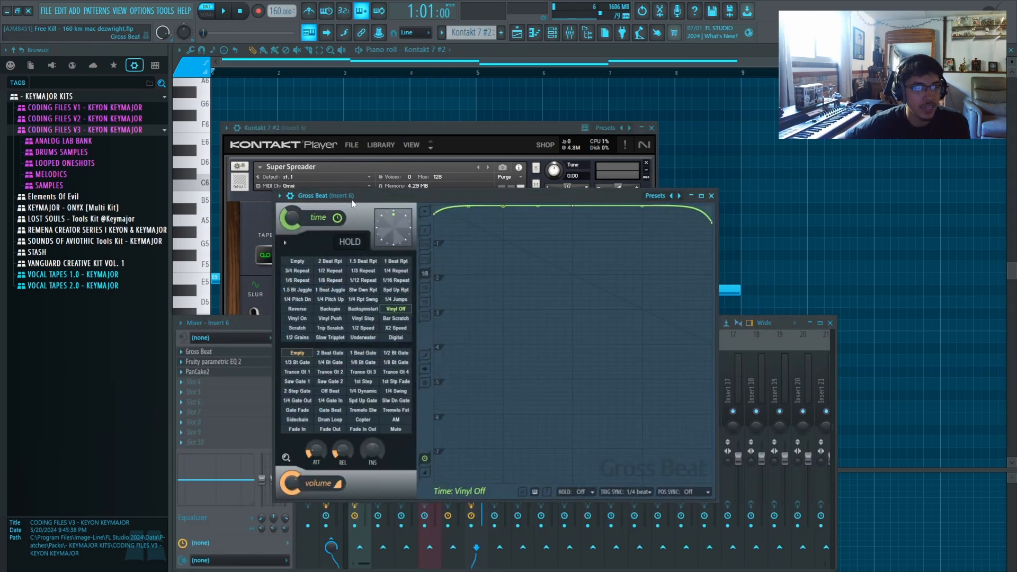
drag(353, 199, 321, 184)
click(652, 128)
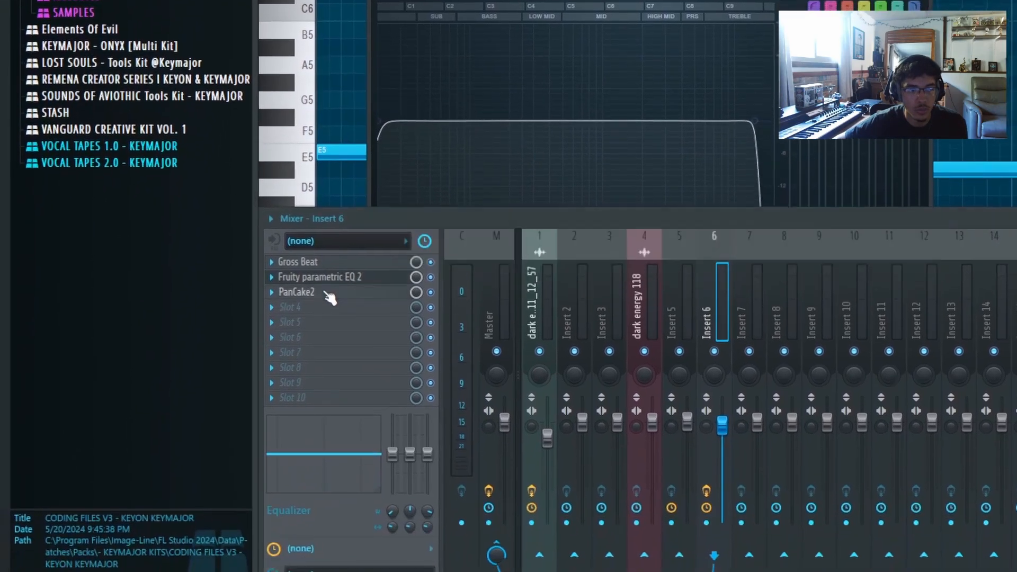
Step: Open the MOOG GRANDMOTHER (ONE SHOT 1) channel's settings and locate its sample in the browser
click(67, 455)
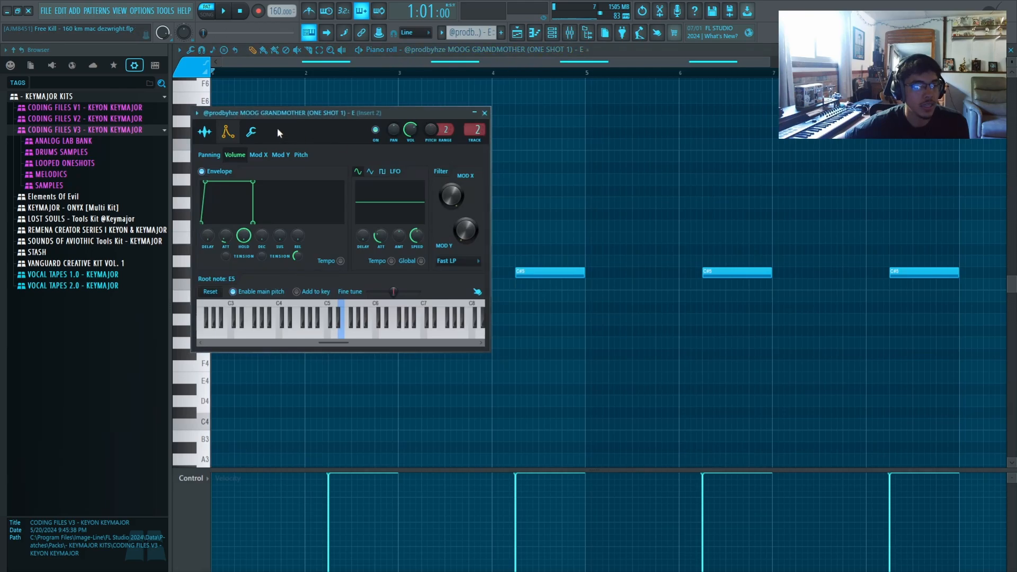
click(212, 130)
click(320, 157)
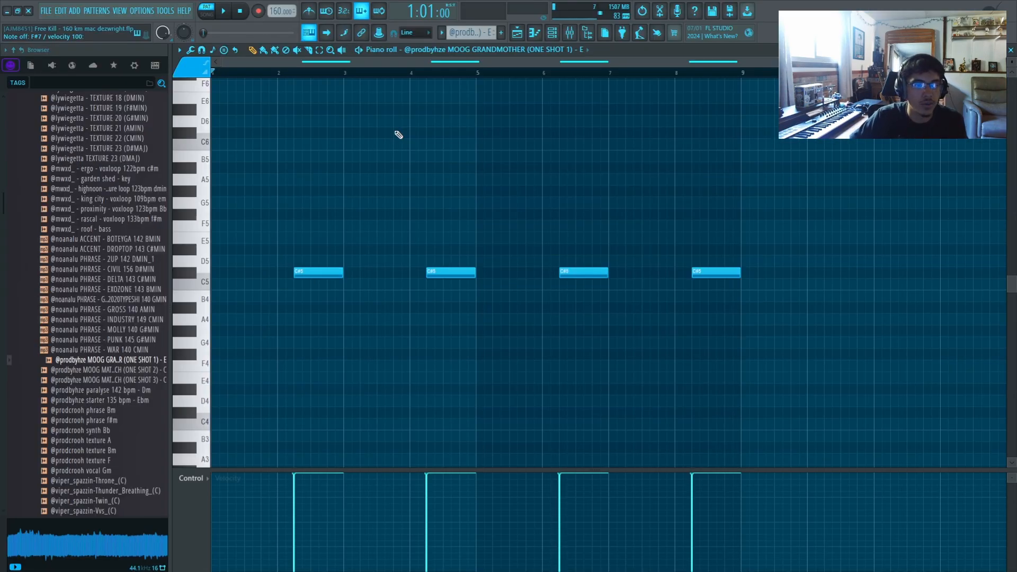
Step: Select all the Moog Grandmother notes, play the pattern, and check the effects on mixer Insert 2
drag(712, 199, 211, 301)
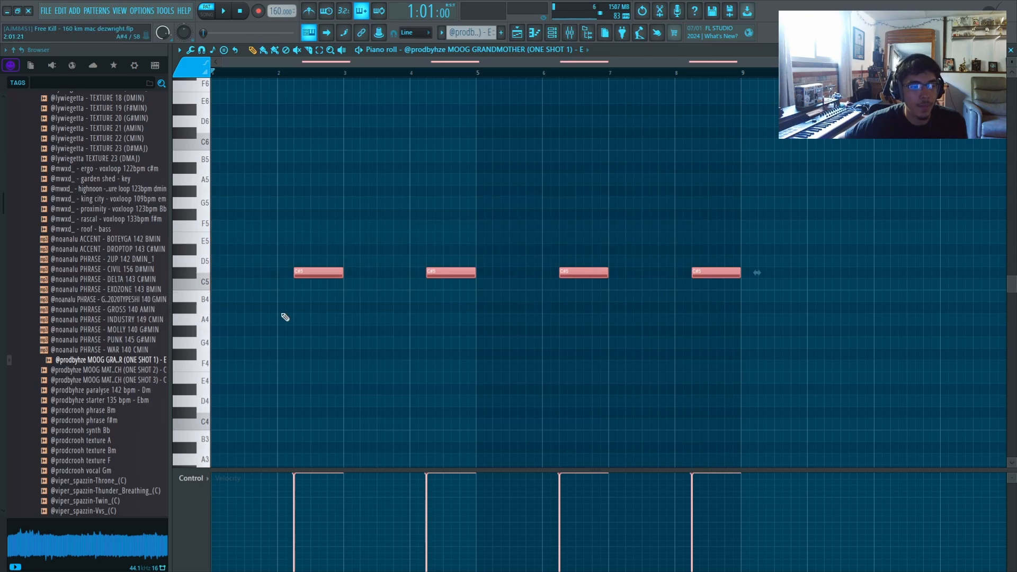
key(space)
scroll(300, 289, up, 3)
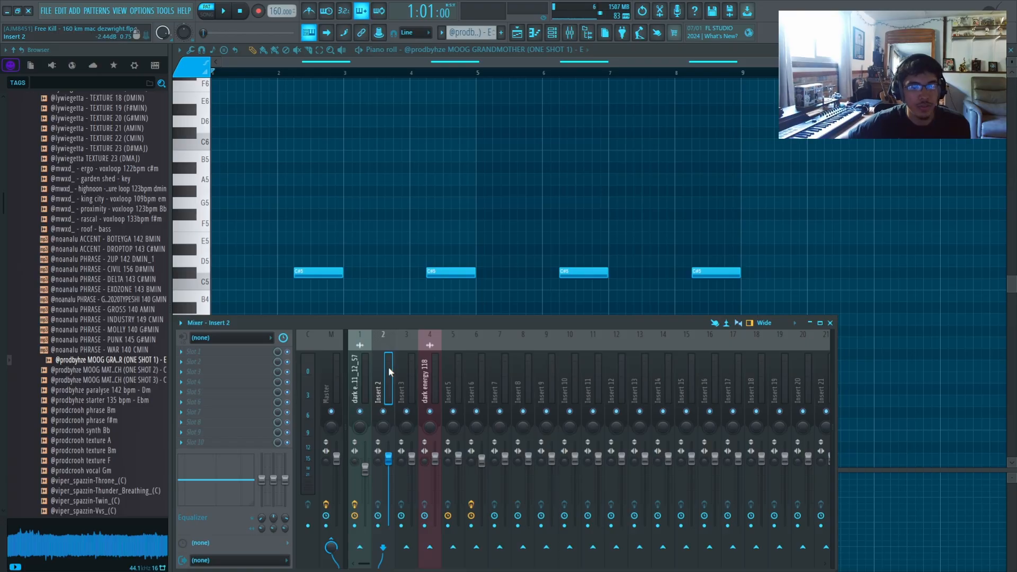
key(F9)
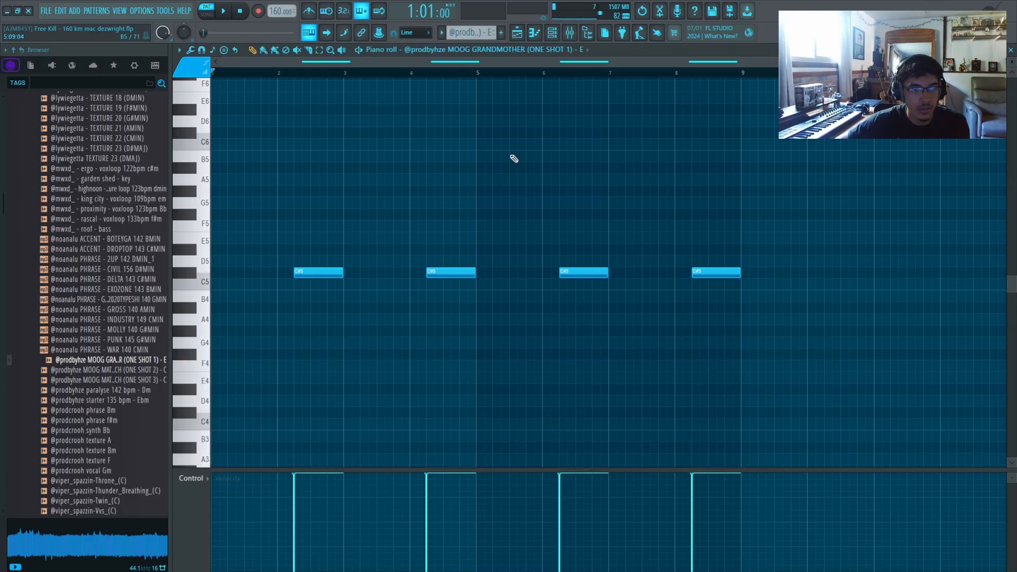
Step: Enable every playlist track except the rendered master on Track 8 and select the melody clips
key(F5)
click(306, 496)
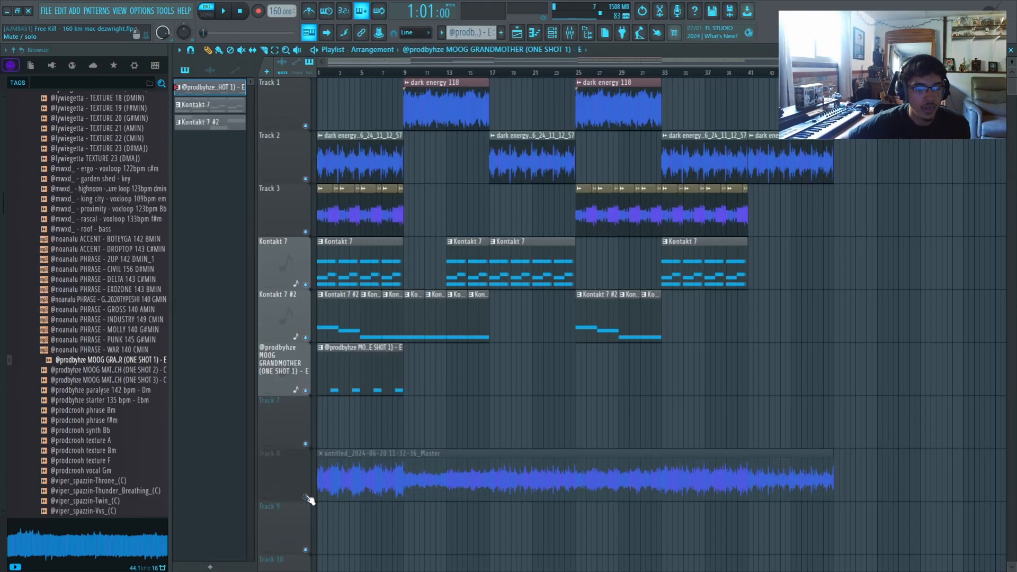
drag(385, 365, 748, 79)
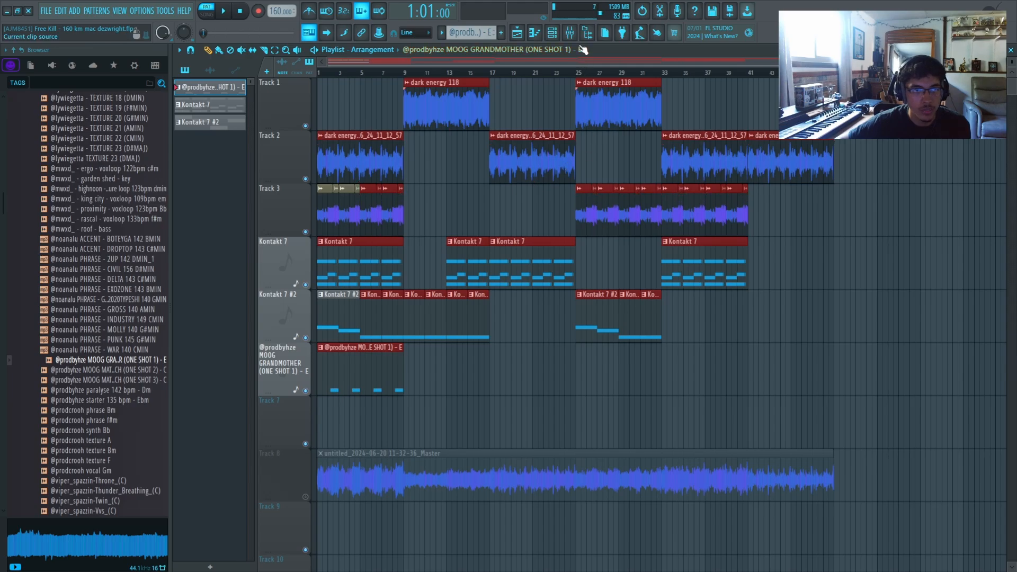
Step: Show the effects on the Master mixer channel and return to the playlist arrangement
key(F9)
click(249, 443)
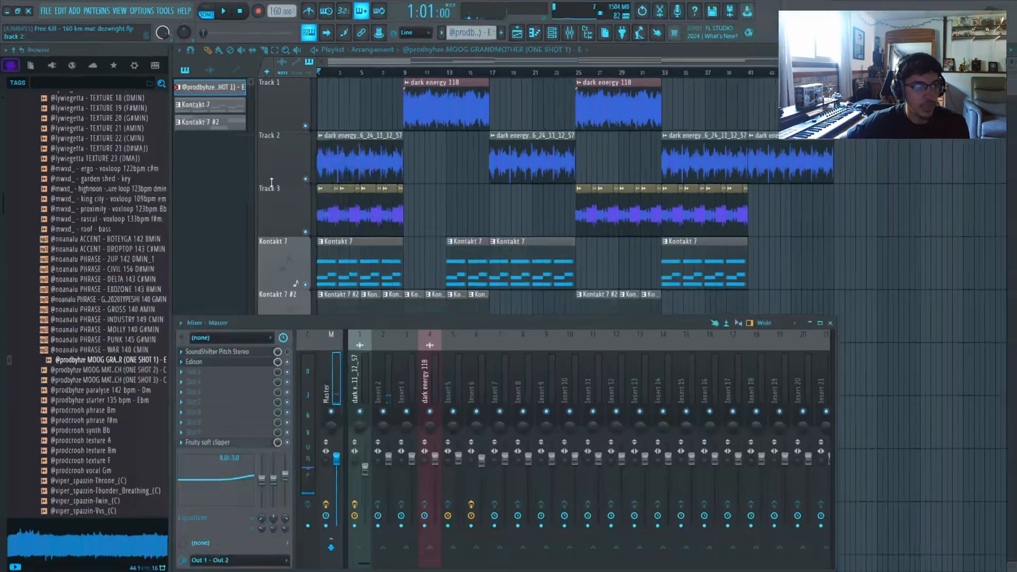
key(F9)
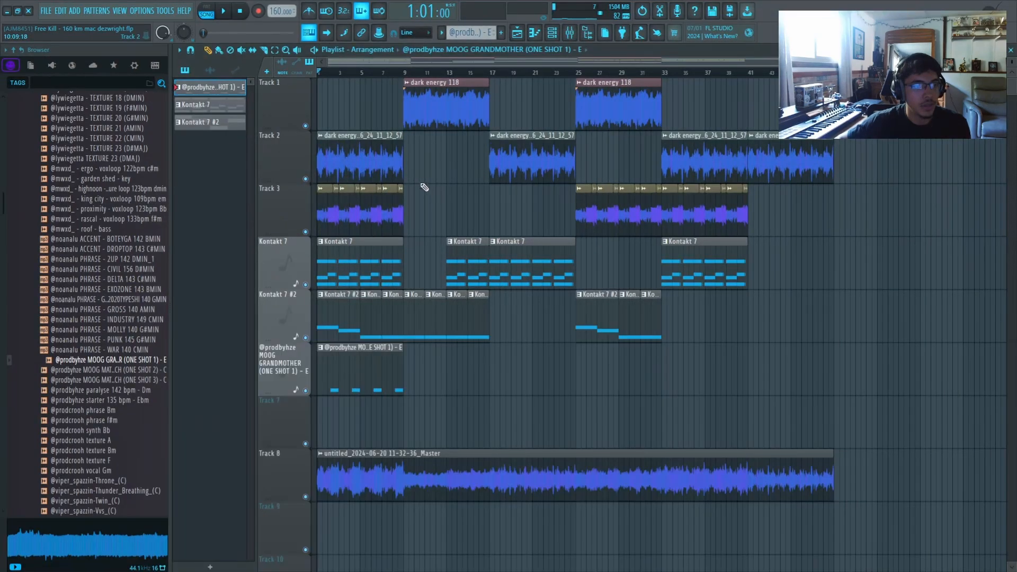
scroll(432, 205, down, 1)
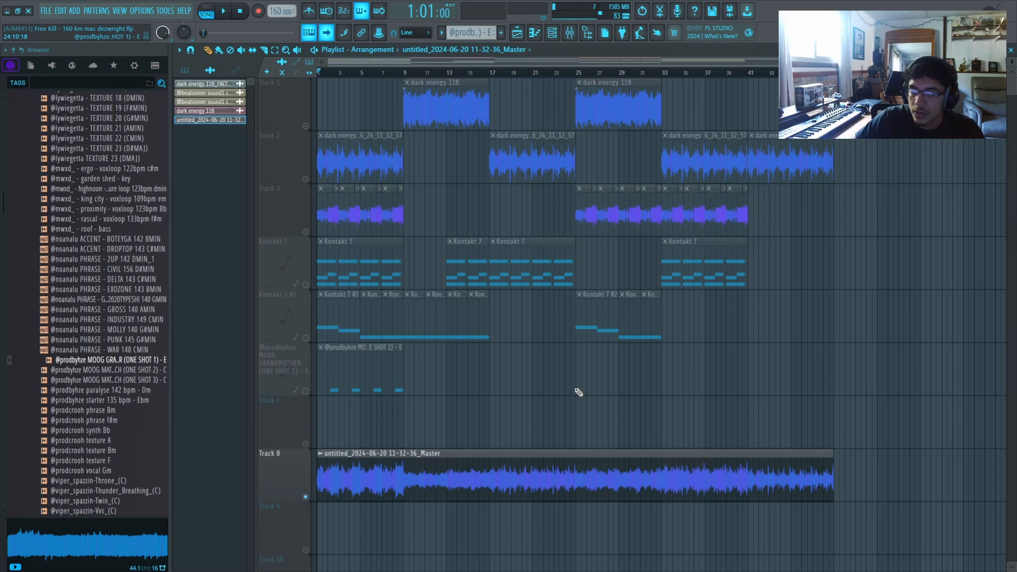
Step: Look through the DRUMS SAMPLES and LOOPED ONESHOTS folders of the CODING FILES V3 kit
click(134, 65)
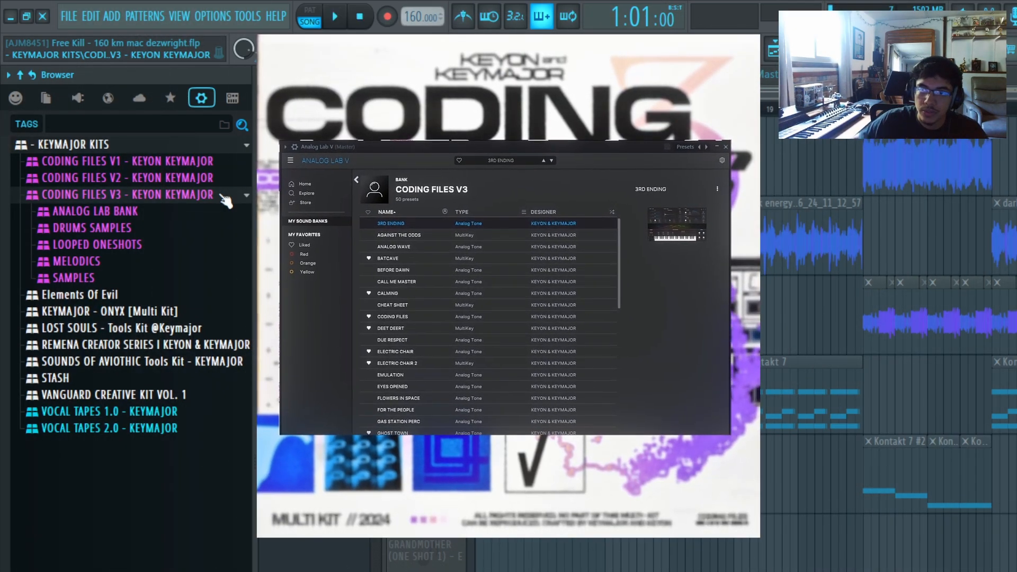
click(106, 227)
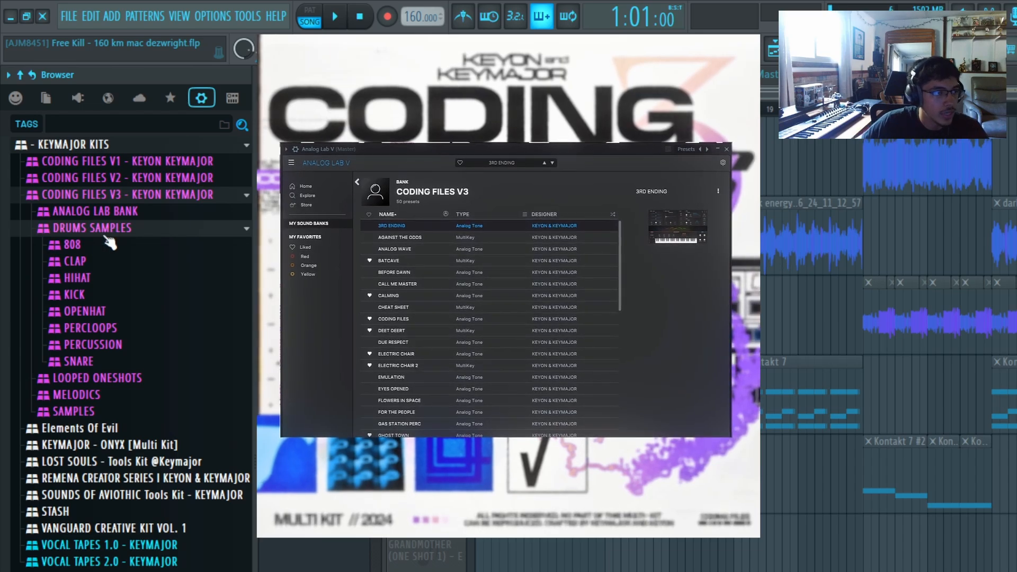
click(106, 228)
click(109, 244)
scroll(122, 276, down, 6)
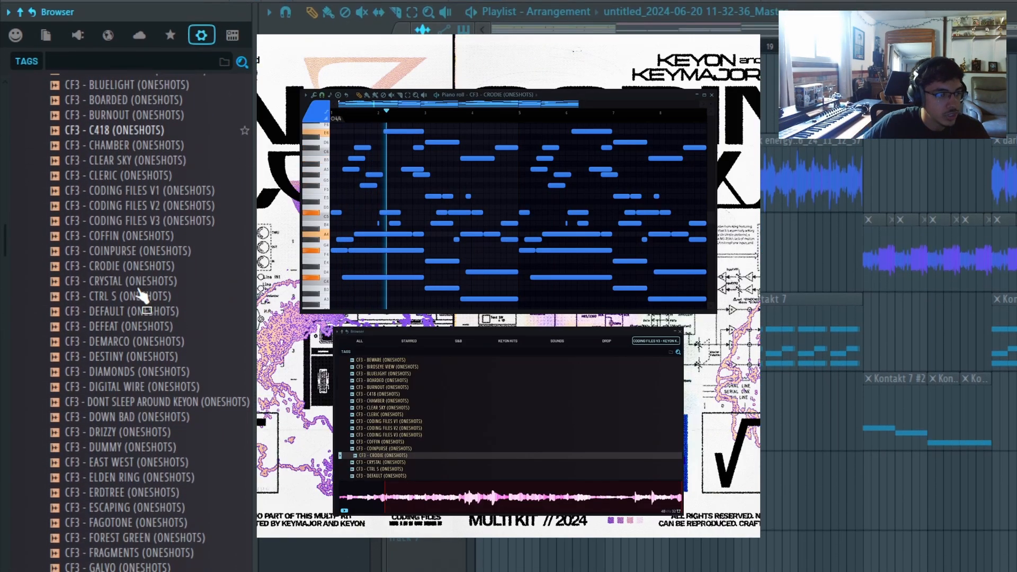
Step: Look through the CODING FILES V3 kit's MELODICS and SAMPLES folders, and collapse the kit in the browser
scroll(140, 294, down, 15)
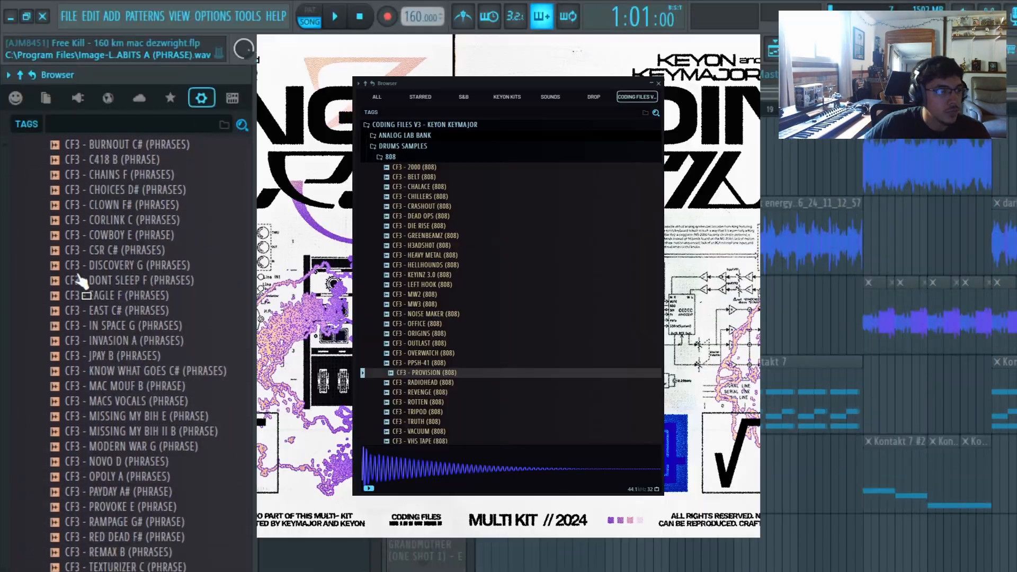
scroll(79, 280, up, 5)
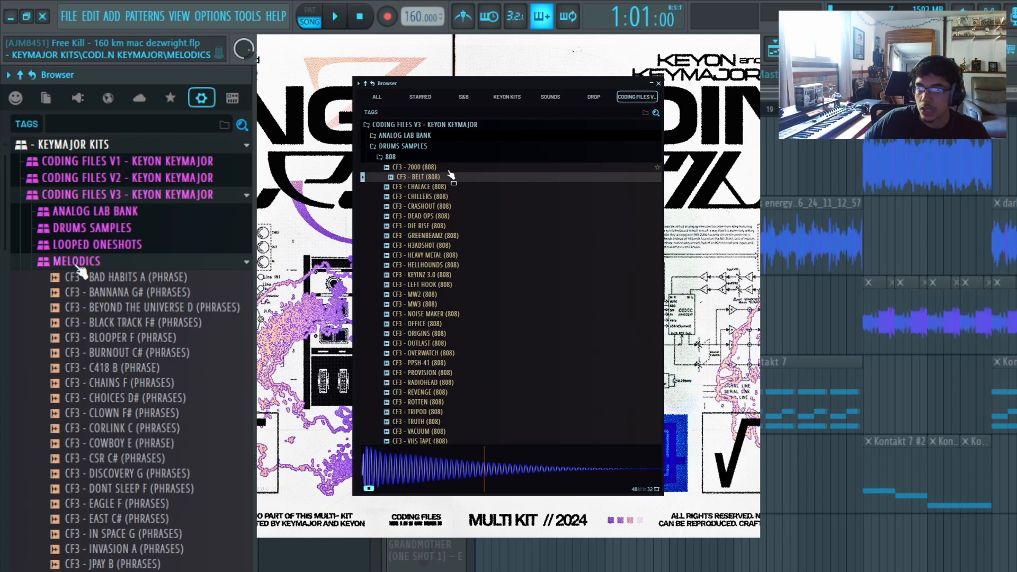
click(78, 265)
click(79, 278)
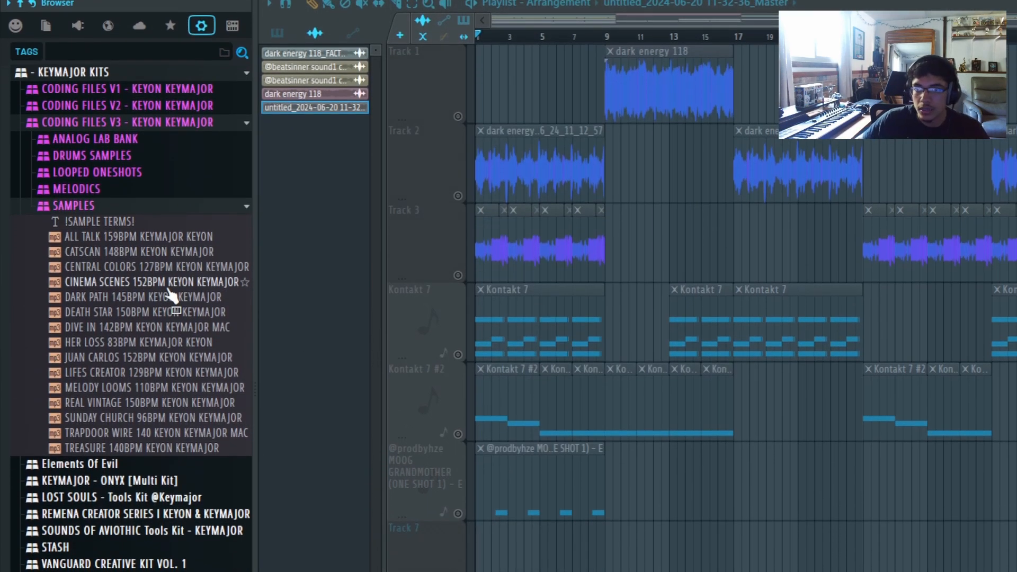
click(150, 141)
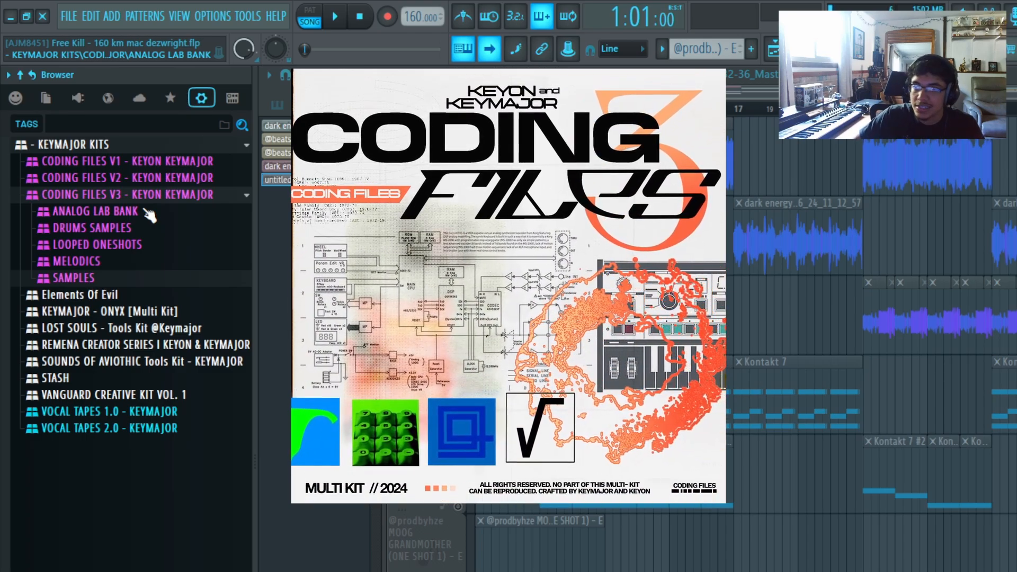
click(125, 195)
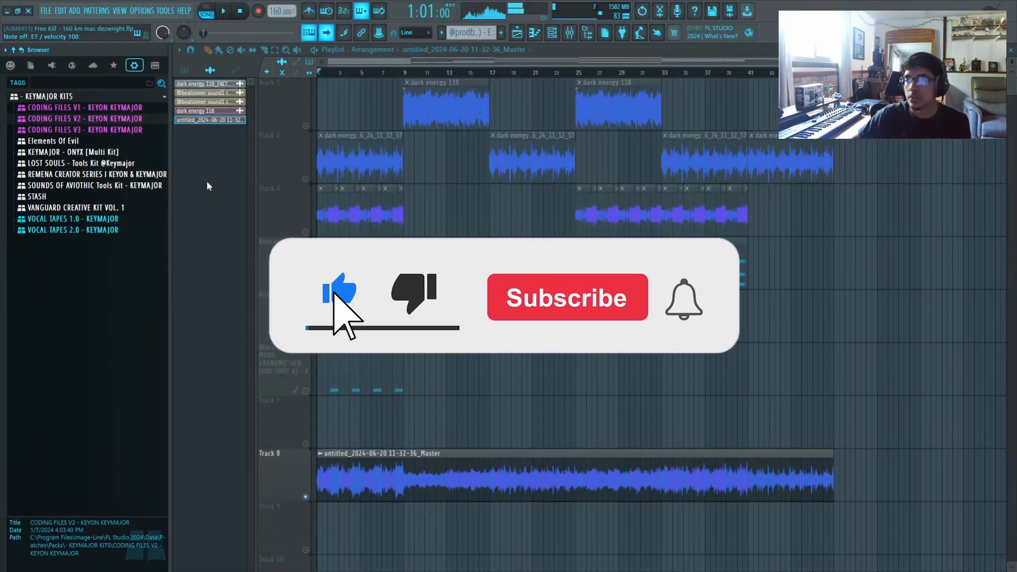